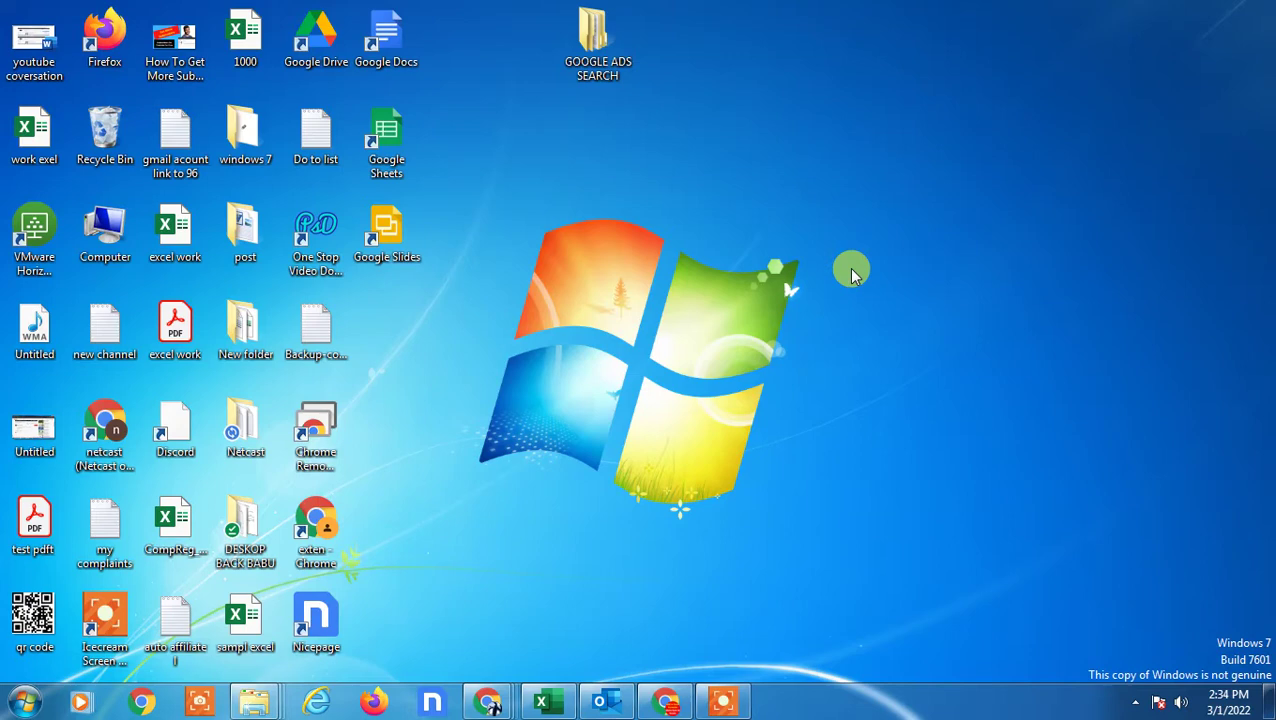
- Refresh the desktop and permanently delete the 3 items in the Recycle Bin
right_click(828, 62)
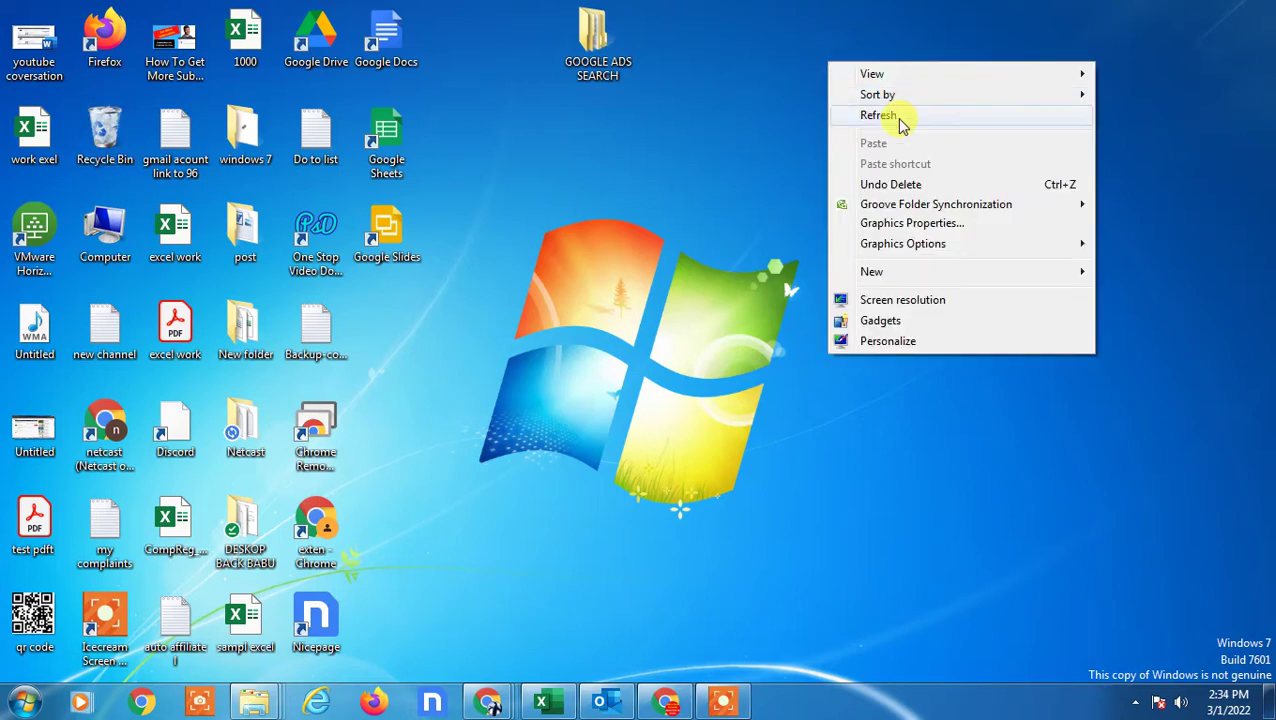
left_click(897, 116)
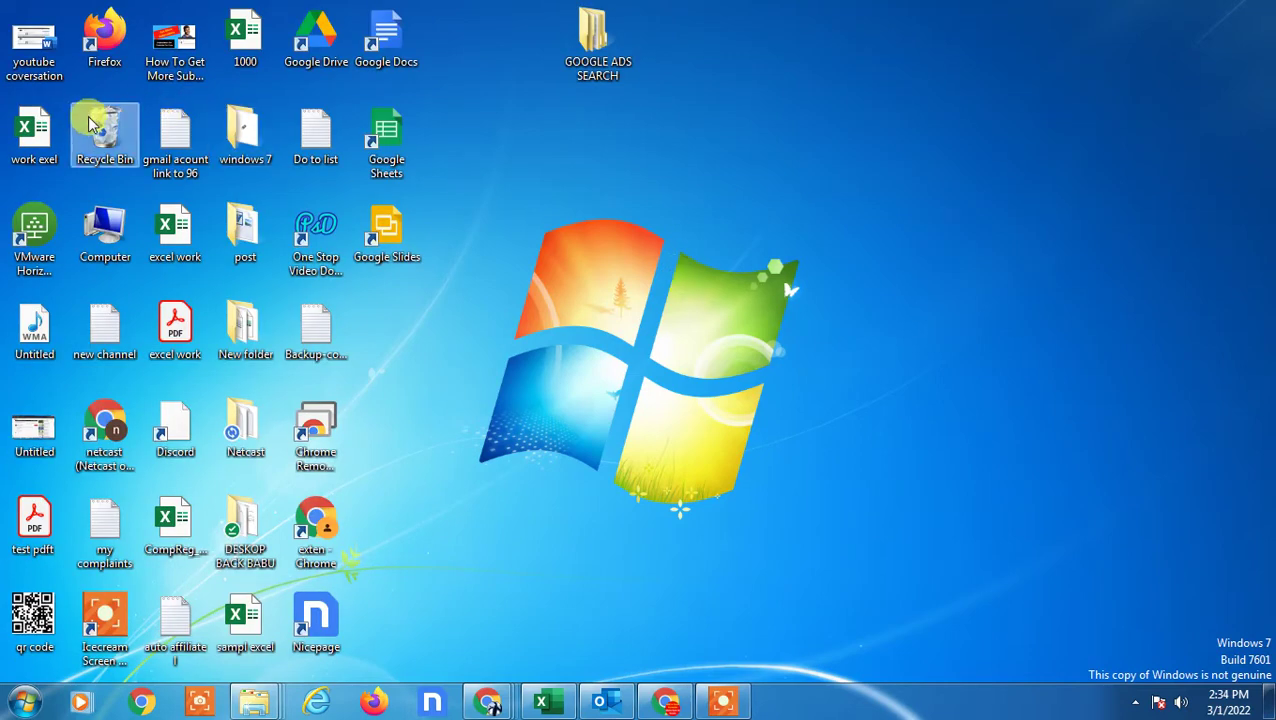
right_click(97, 124)
left_click(170, 149)
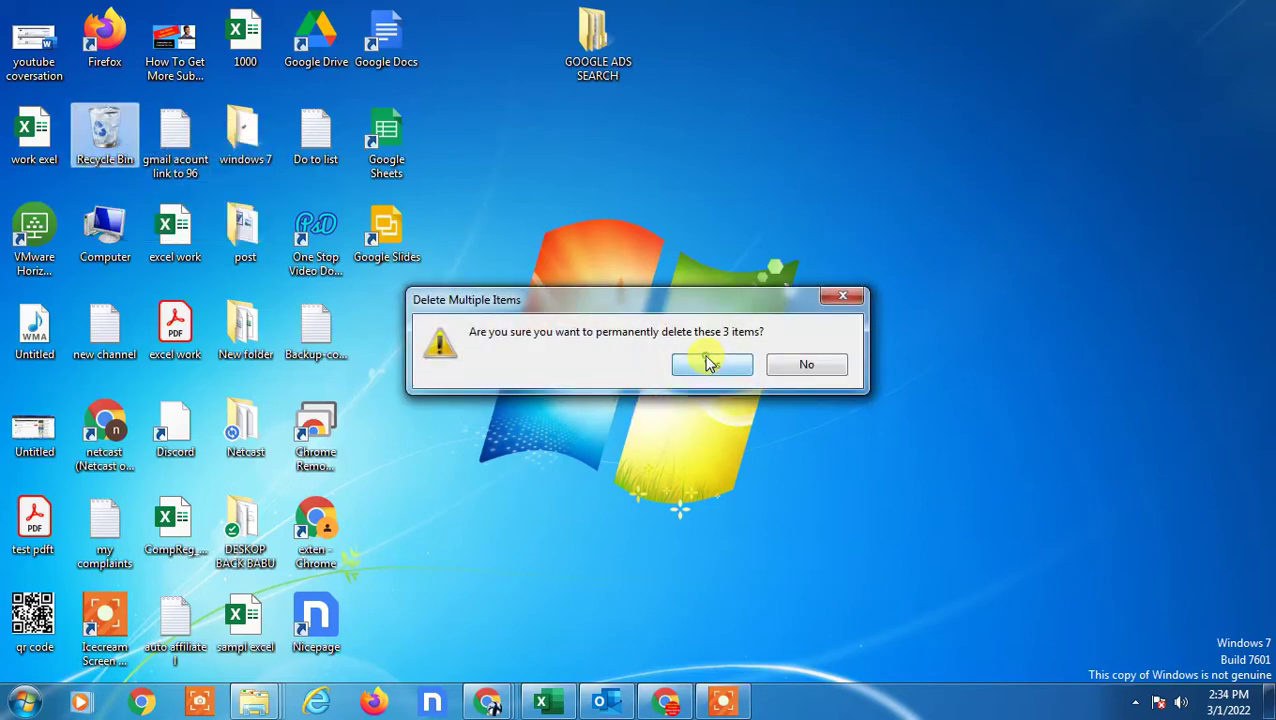
left_click(706, 360)
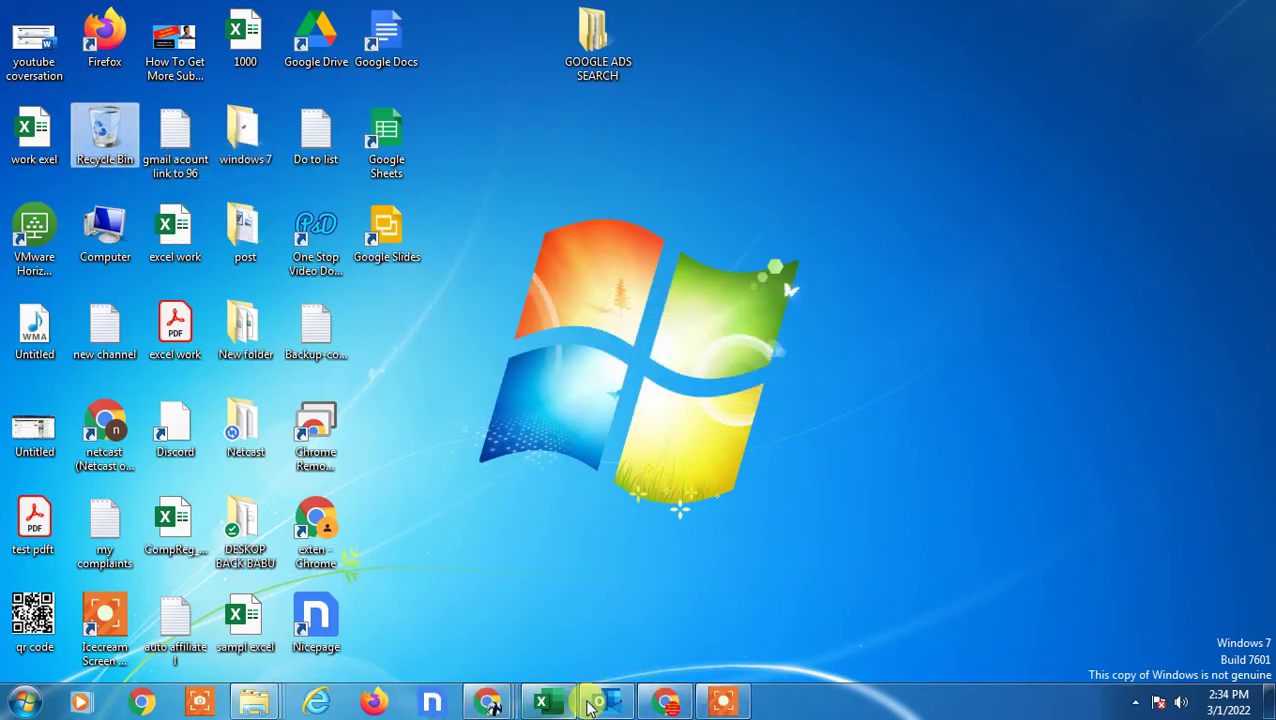
- Create a quick step named 'netcast group' whose action is New Message
left_click(590, 706)
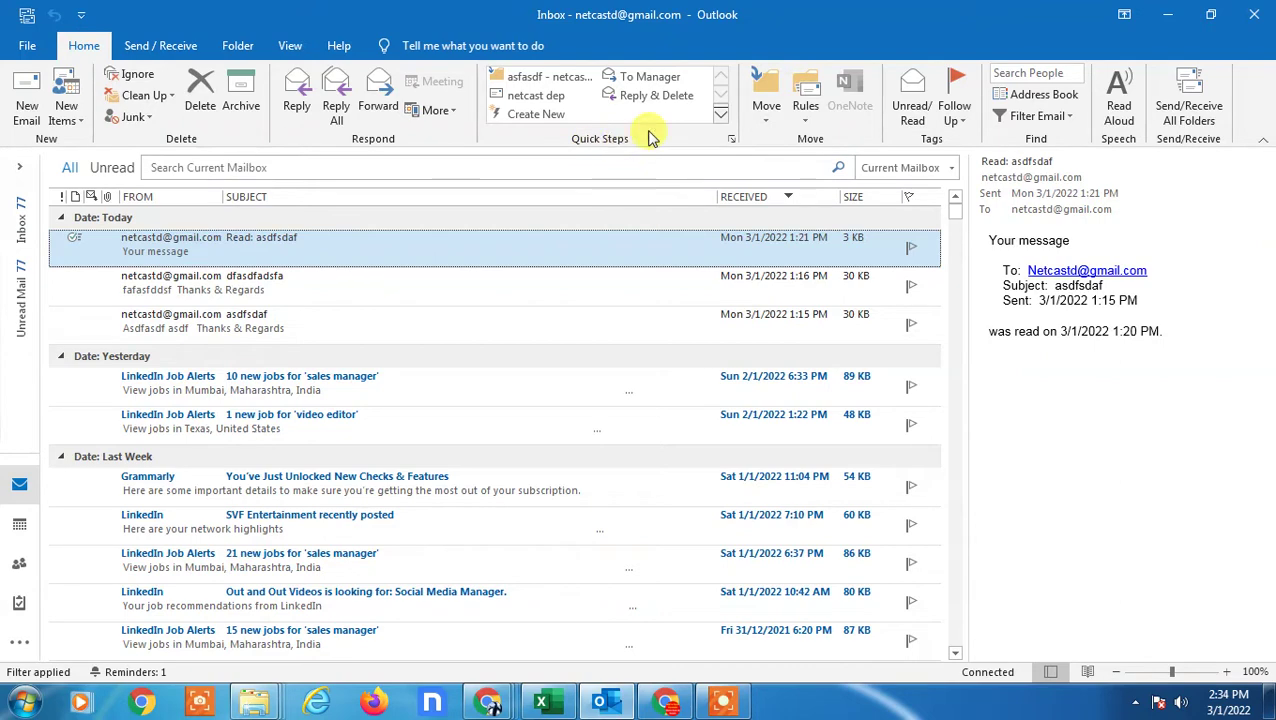
left_click(523, 116)
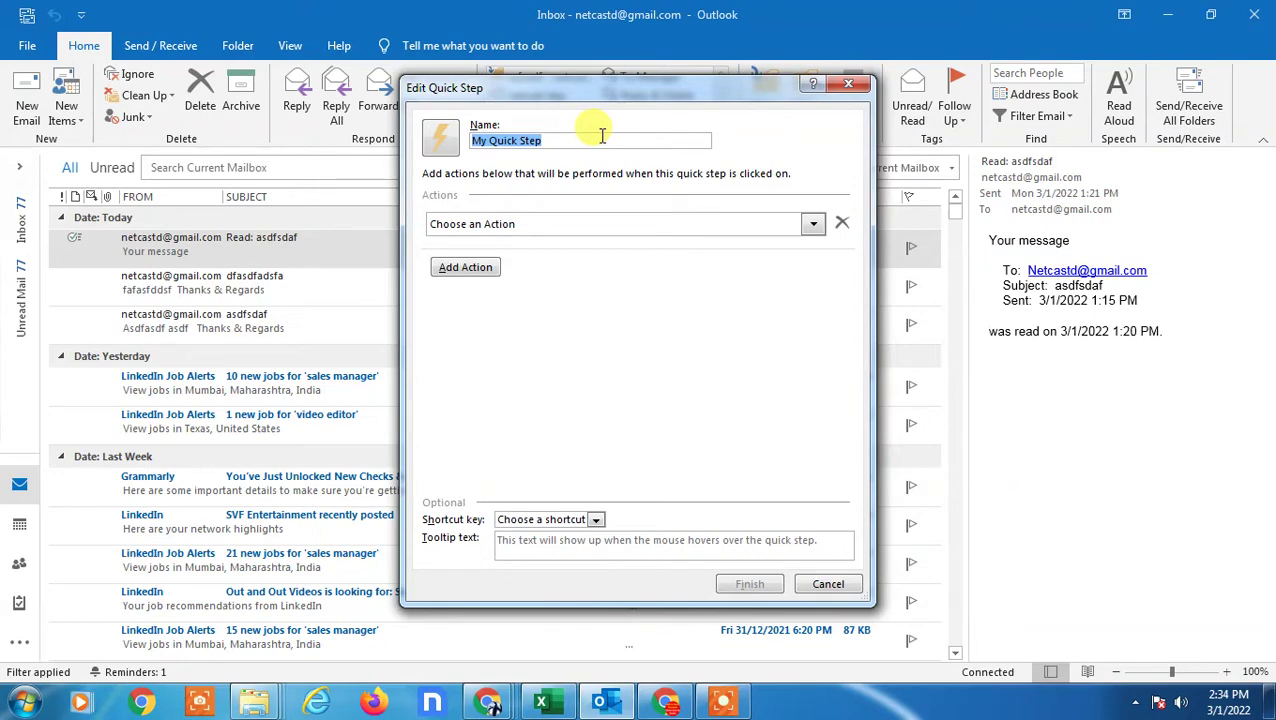
type("netcast grou")
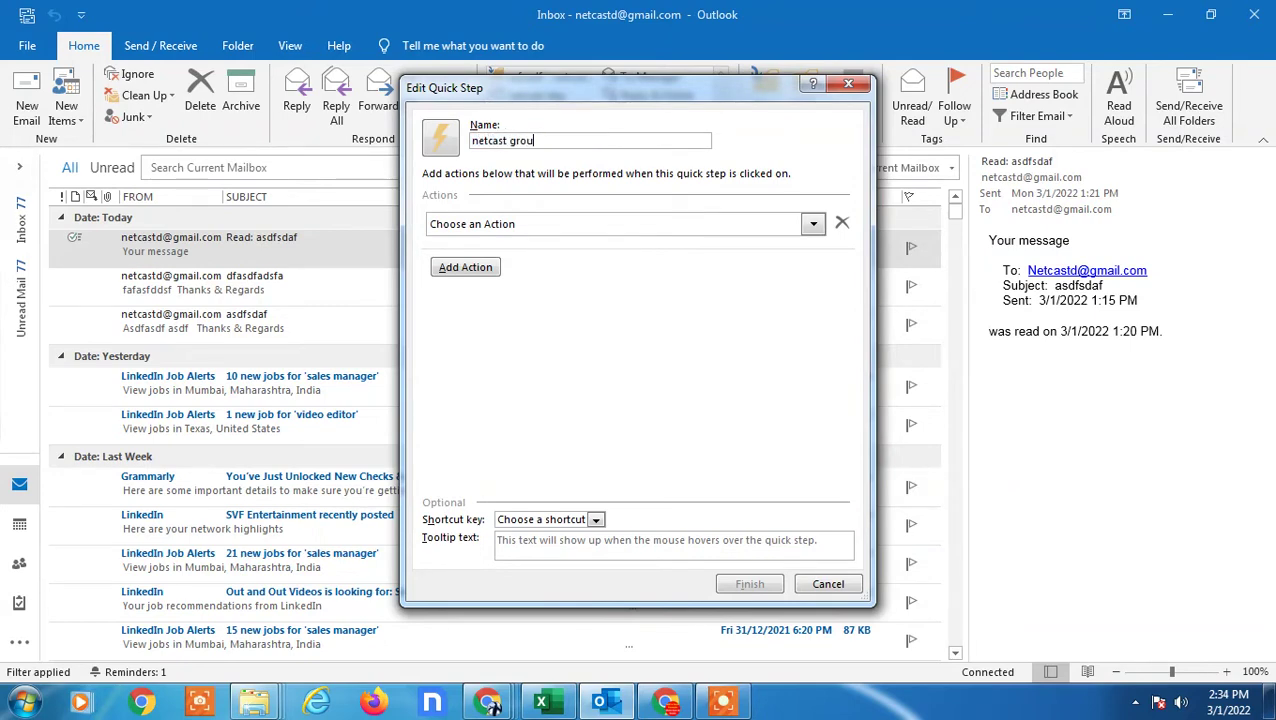
type("p")
key("Tab")
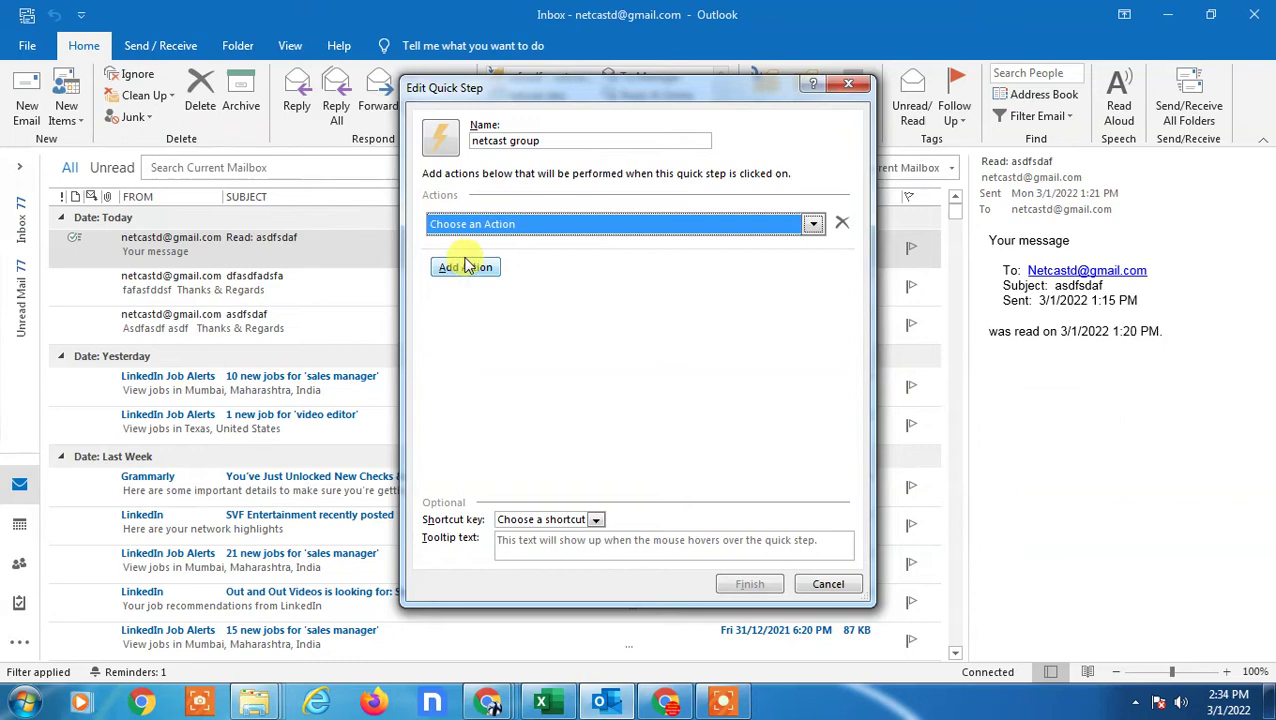
left_click(528, 226)
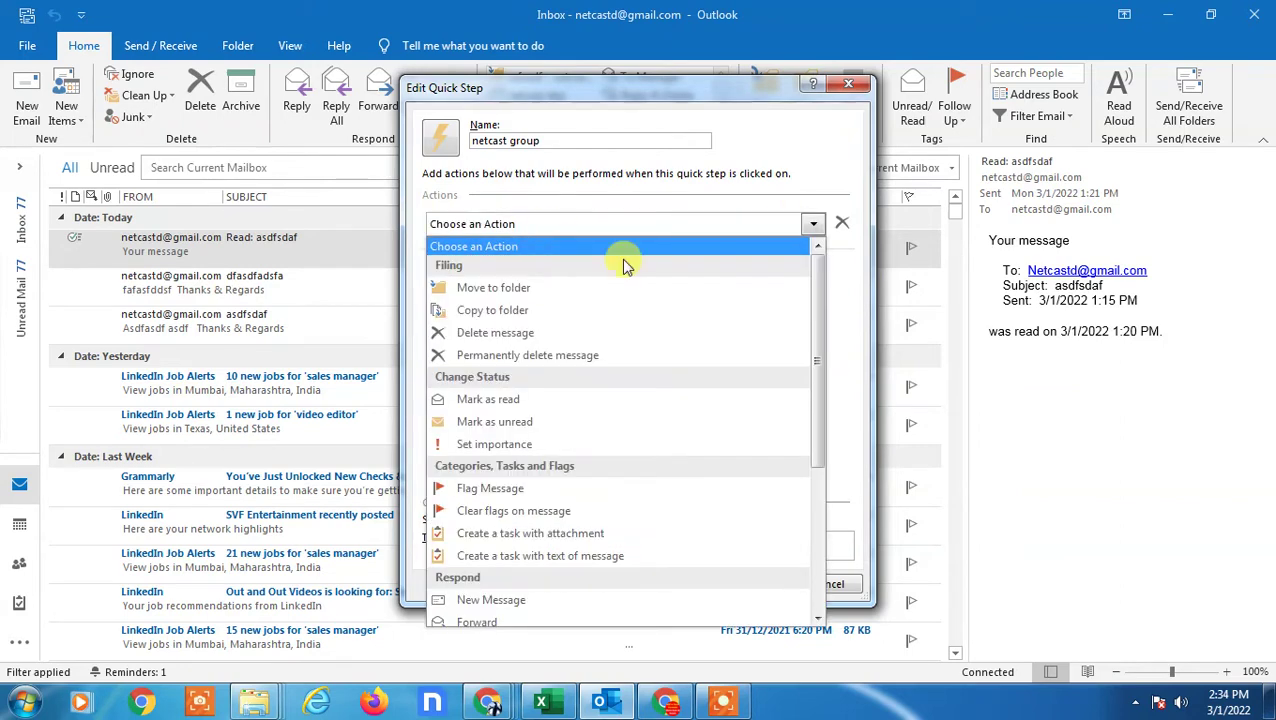
scroll(541, 300, "down", 2)
left_click(500, 493)
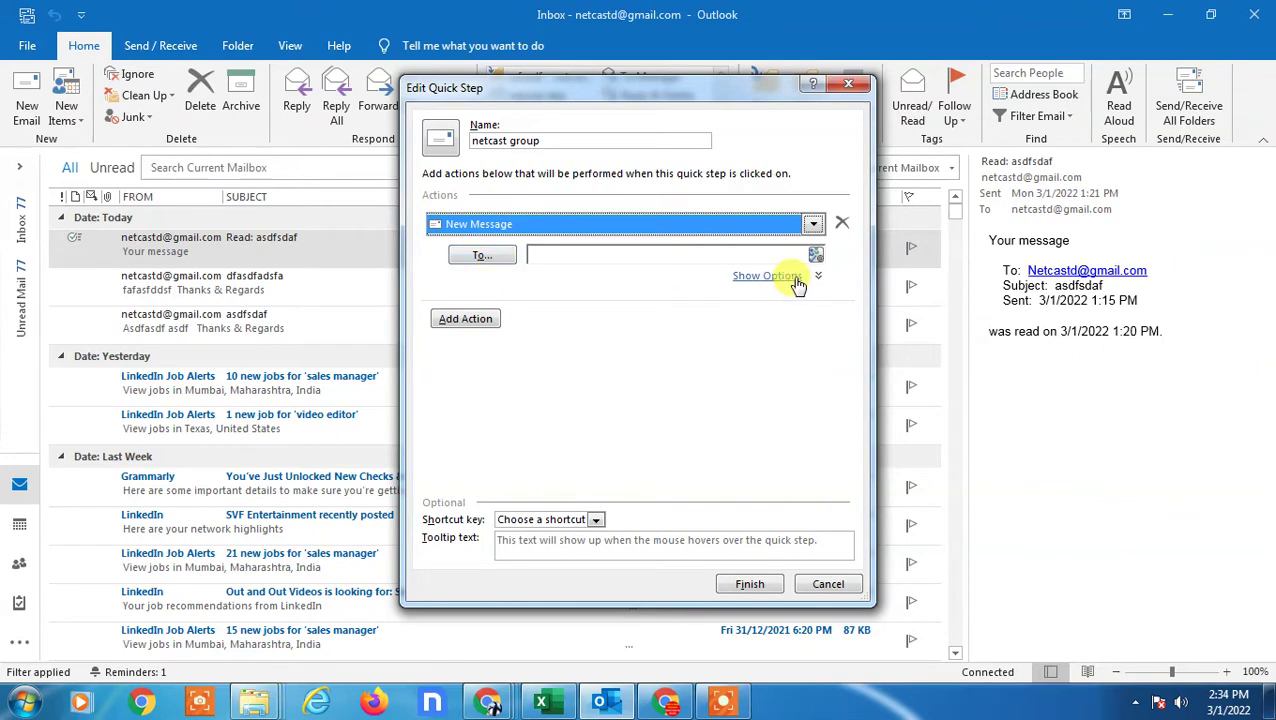
- Address the quick step's message to netcast demo 1, 2, 3, 4 and 5
left_click(767, 276)
left_click(488, 256)
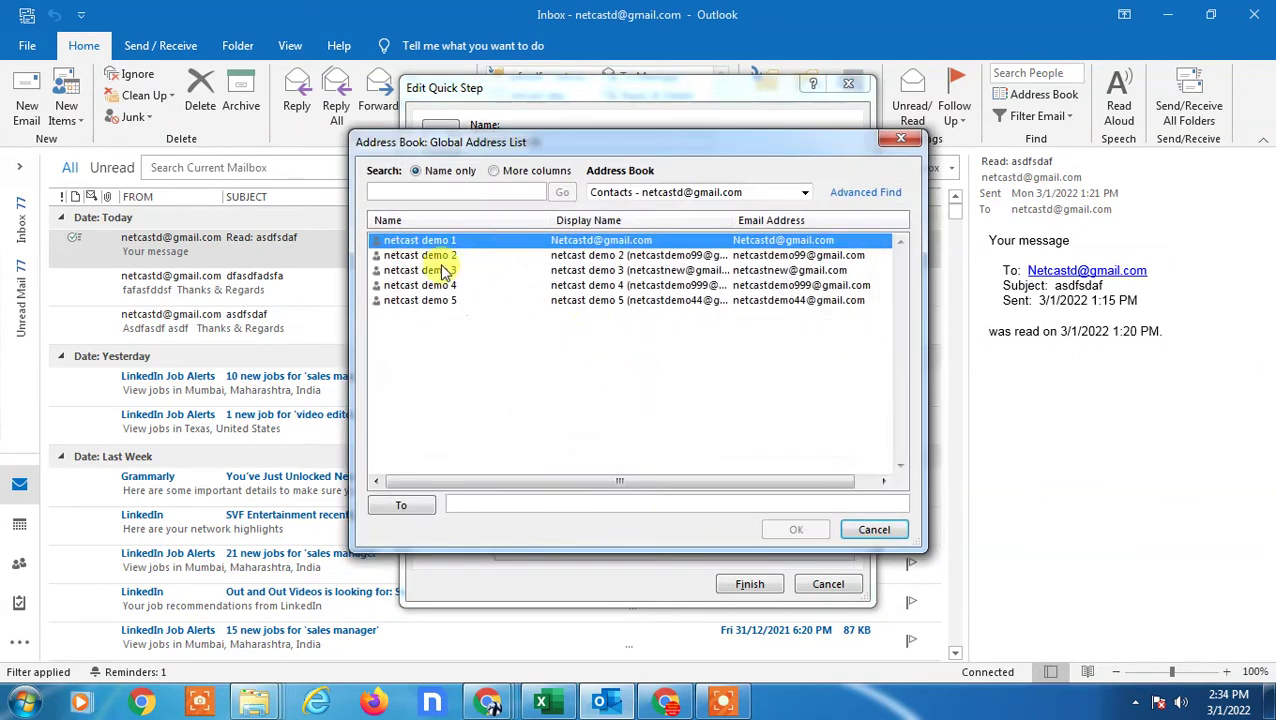
left_click(438, 257)
double_click(428, 242)
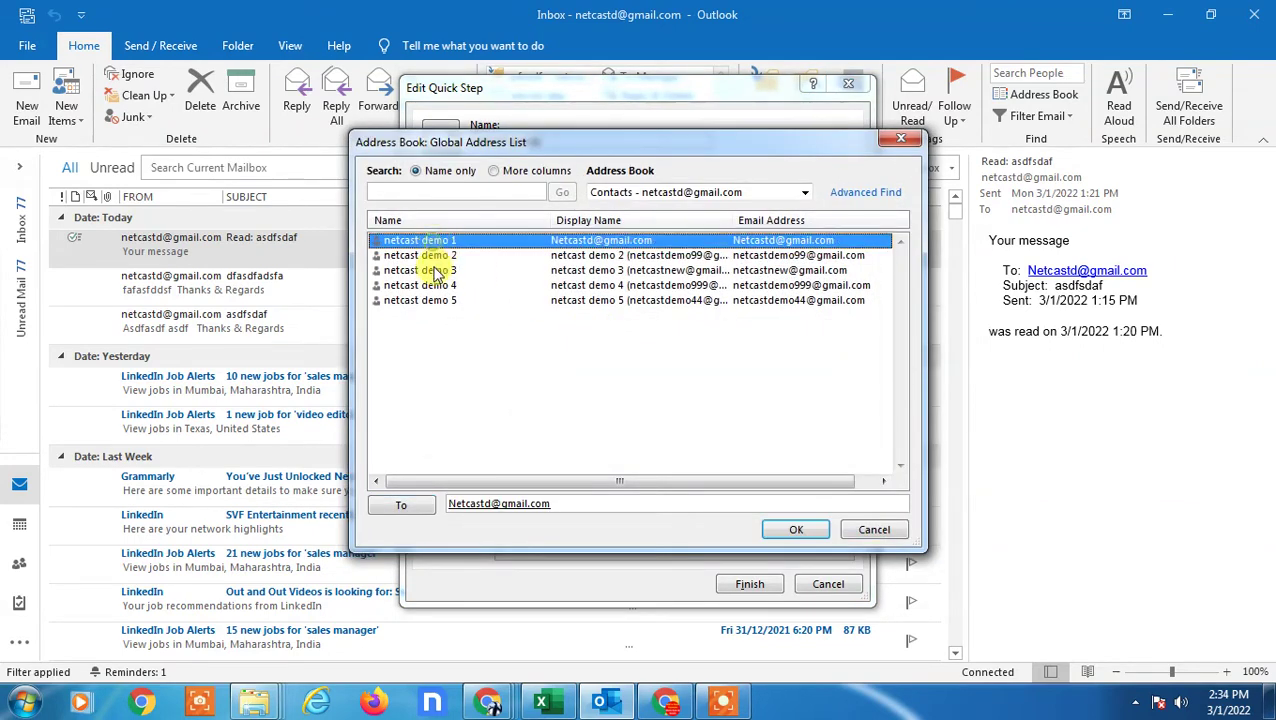
double_click(430, 256)
double_click(421, 270)
double_click(417, 285)
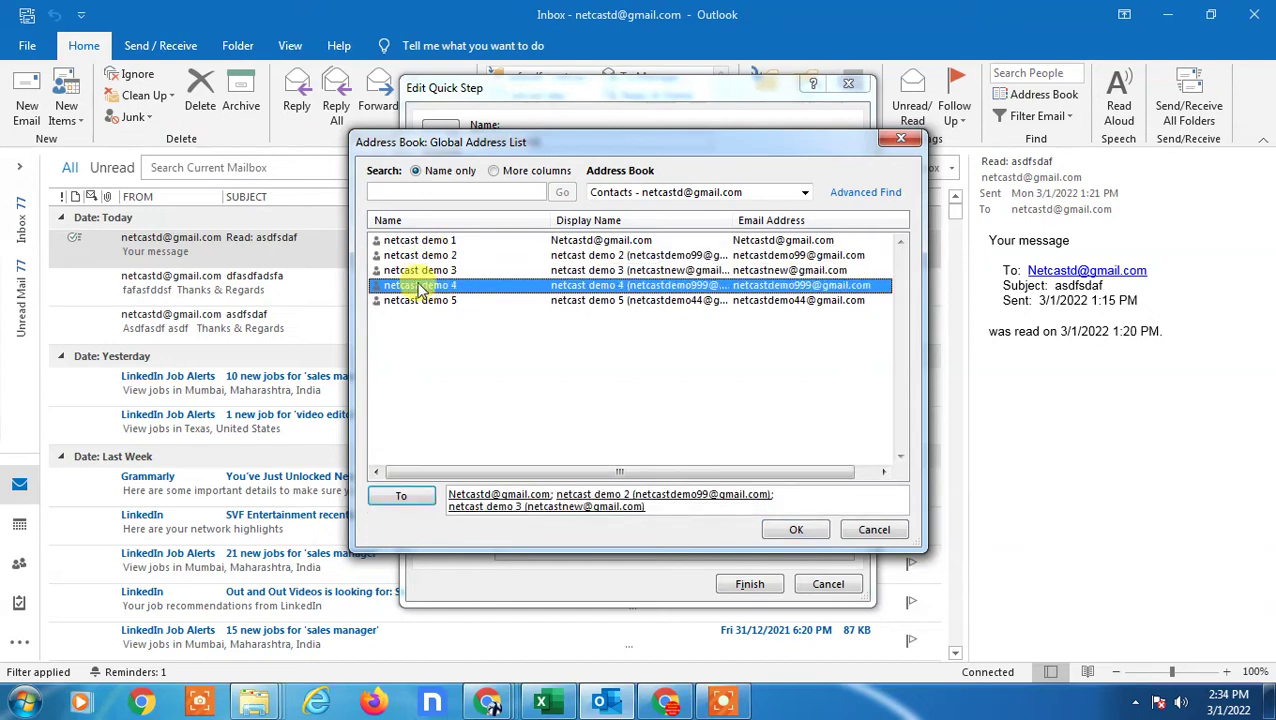
left_click(418, 301)
double_click(418, 301)
left_click(792, 531)
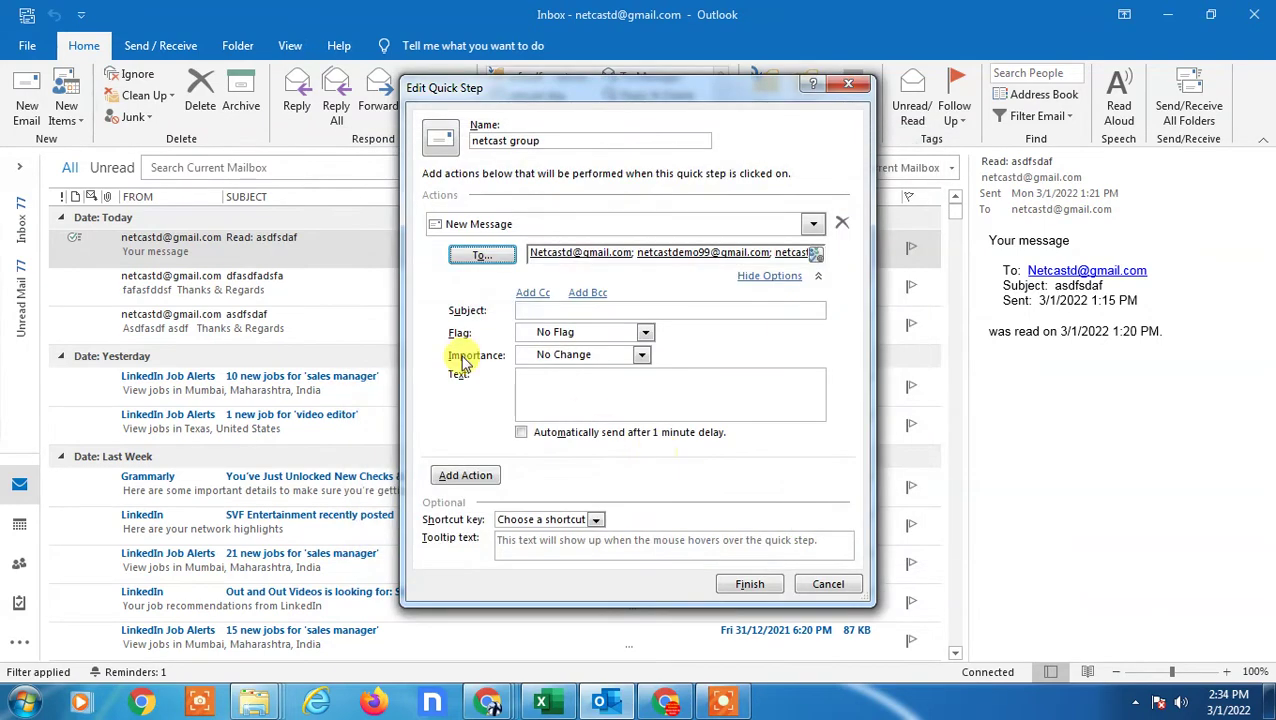
- Give the message subject 'asdfasdf', a follow-up flag, High importance and body 'asdf', then finish
left_click(530, 308)
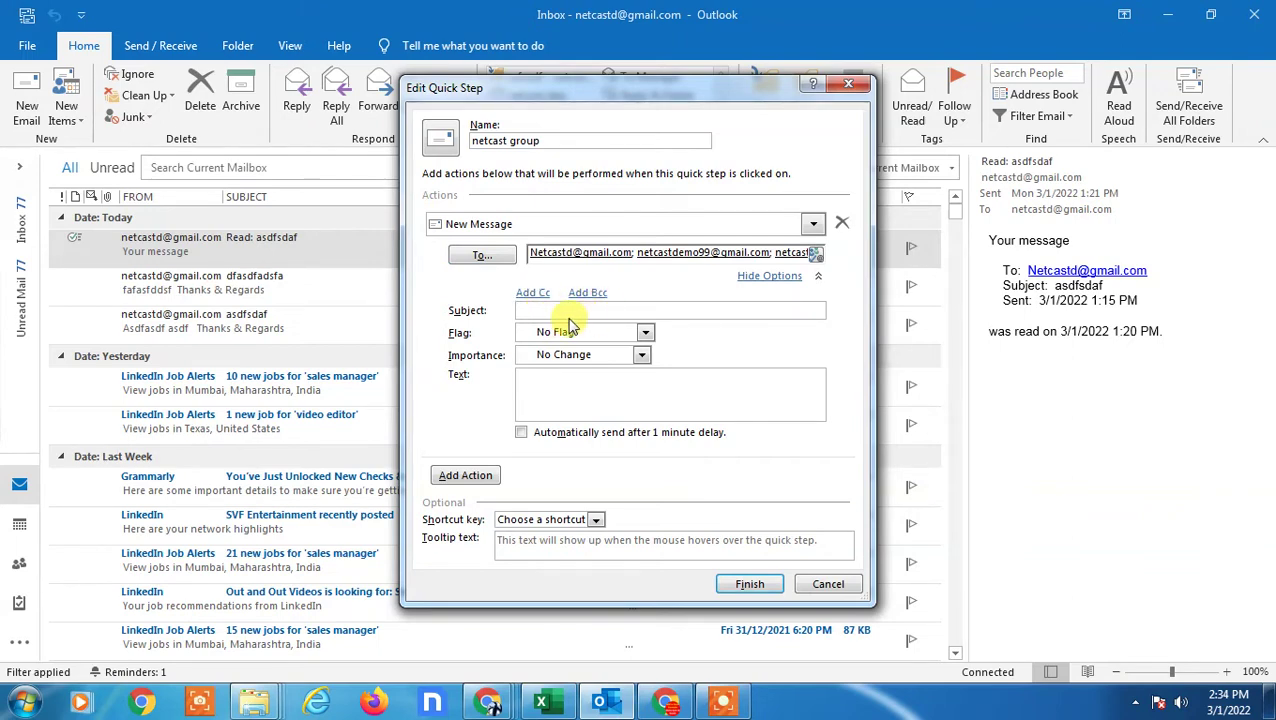
type("asdfasd")
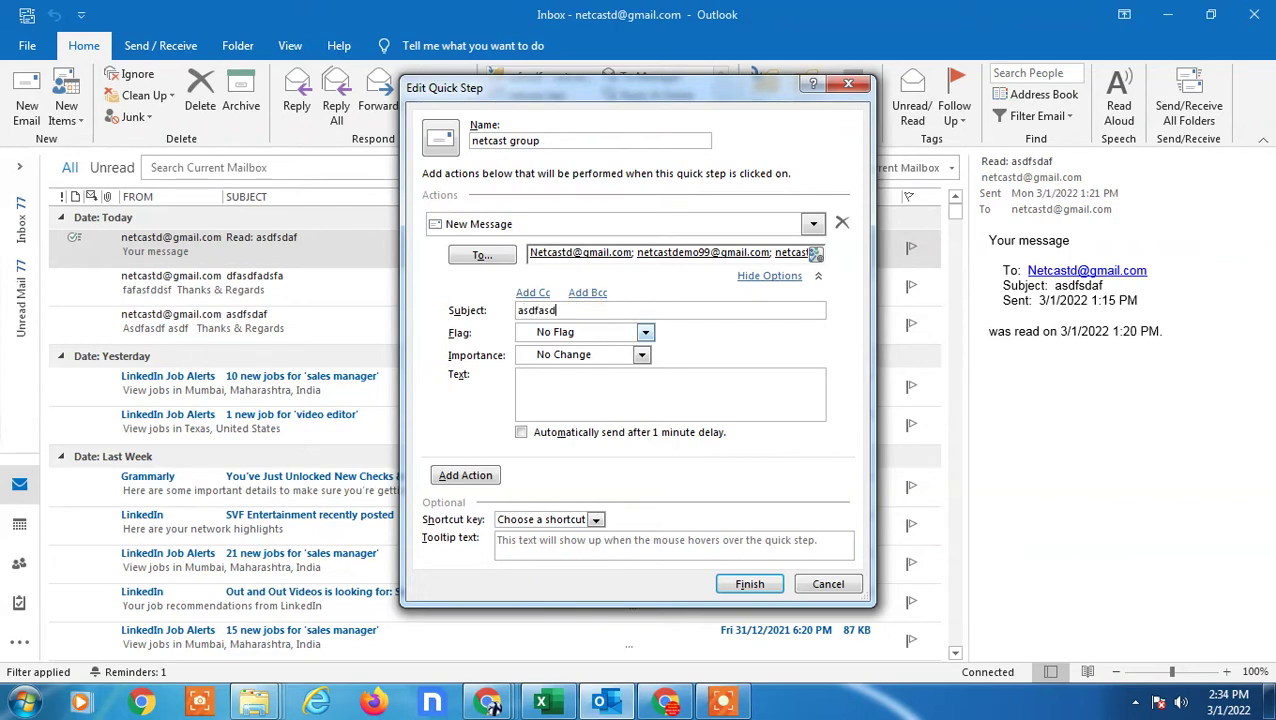
type("f")
left_click(645, 332)
left_click(562, 375)
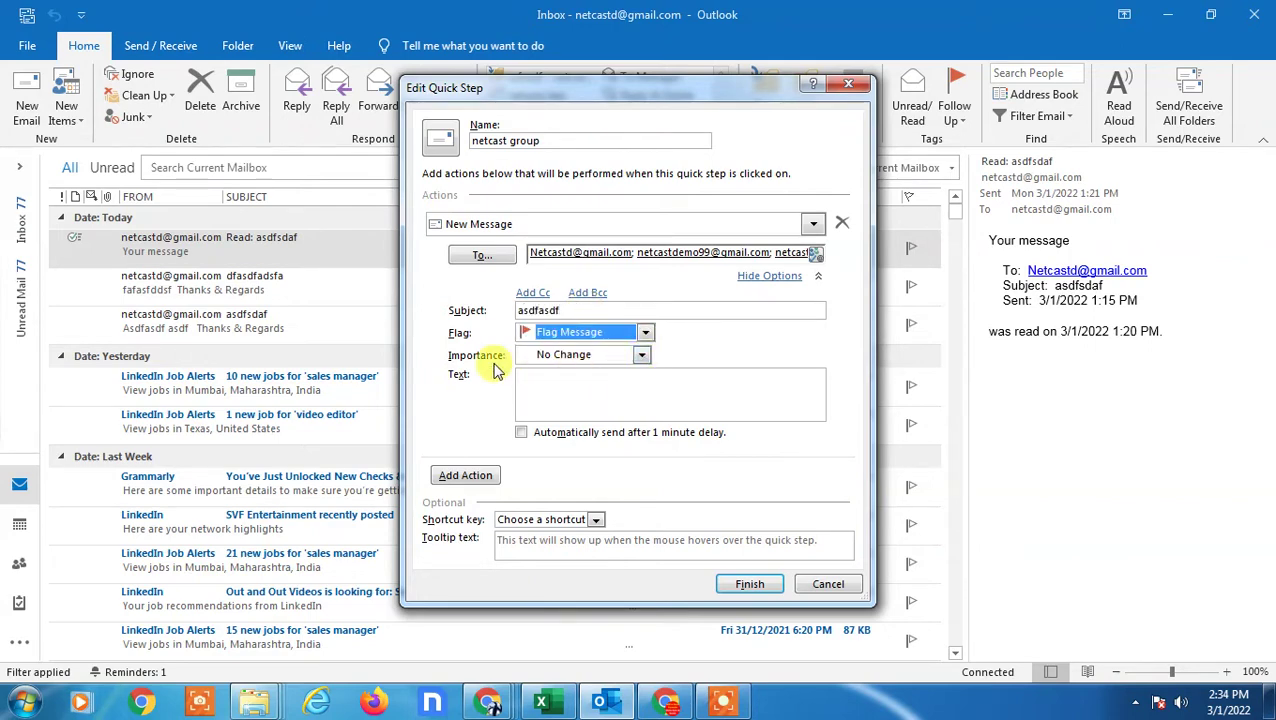
left_click(641, 355)
left_click(589, 399)
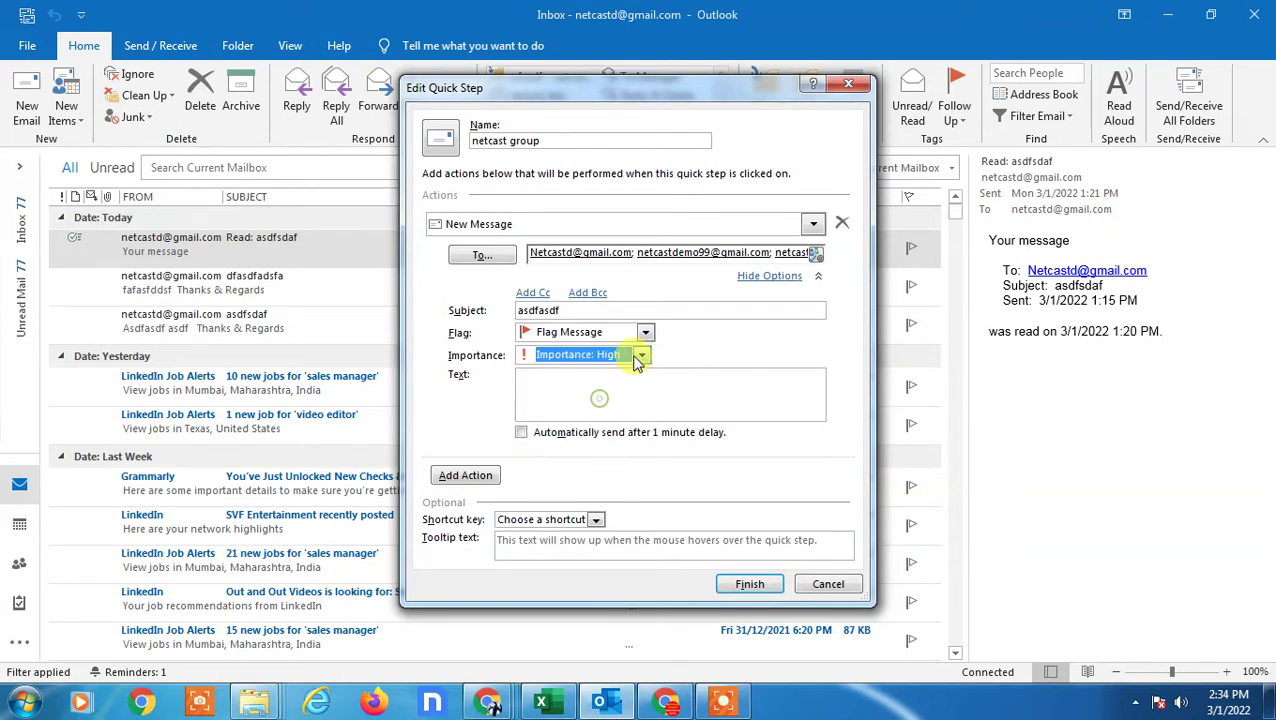
left_click(556, 396)
type("asdfa df adf asdf a dfa sdf asdf asdf asdf sfsaf")
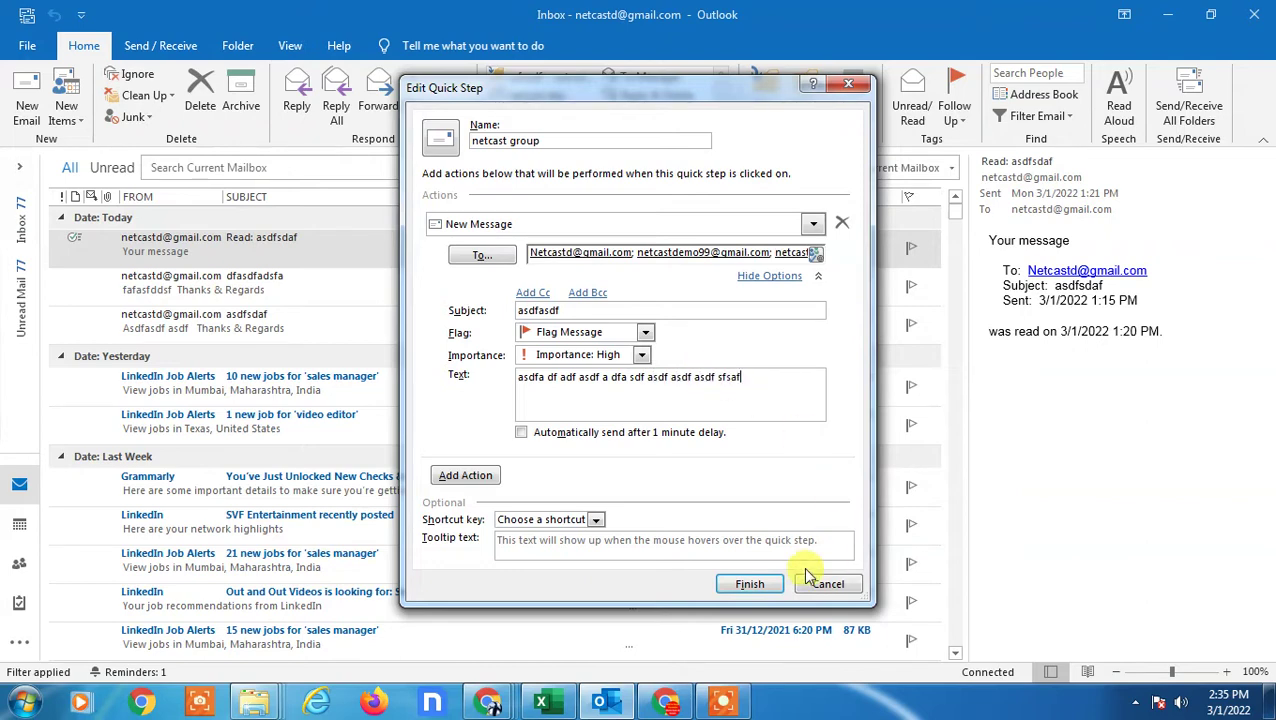
left_click(750, 584)
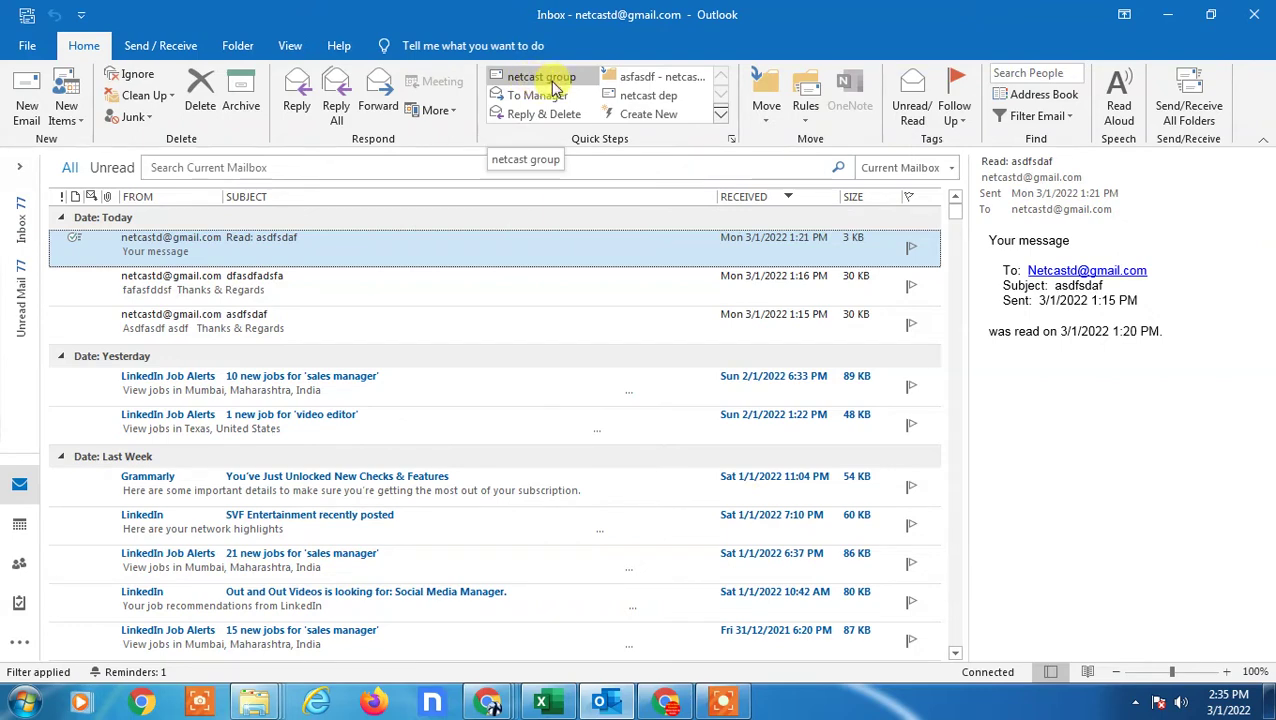
- Run the netcast group quick step, review the prefilled message, then discard it
left_click(548, 79)
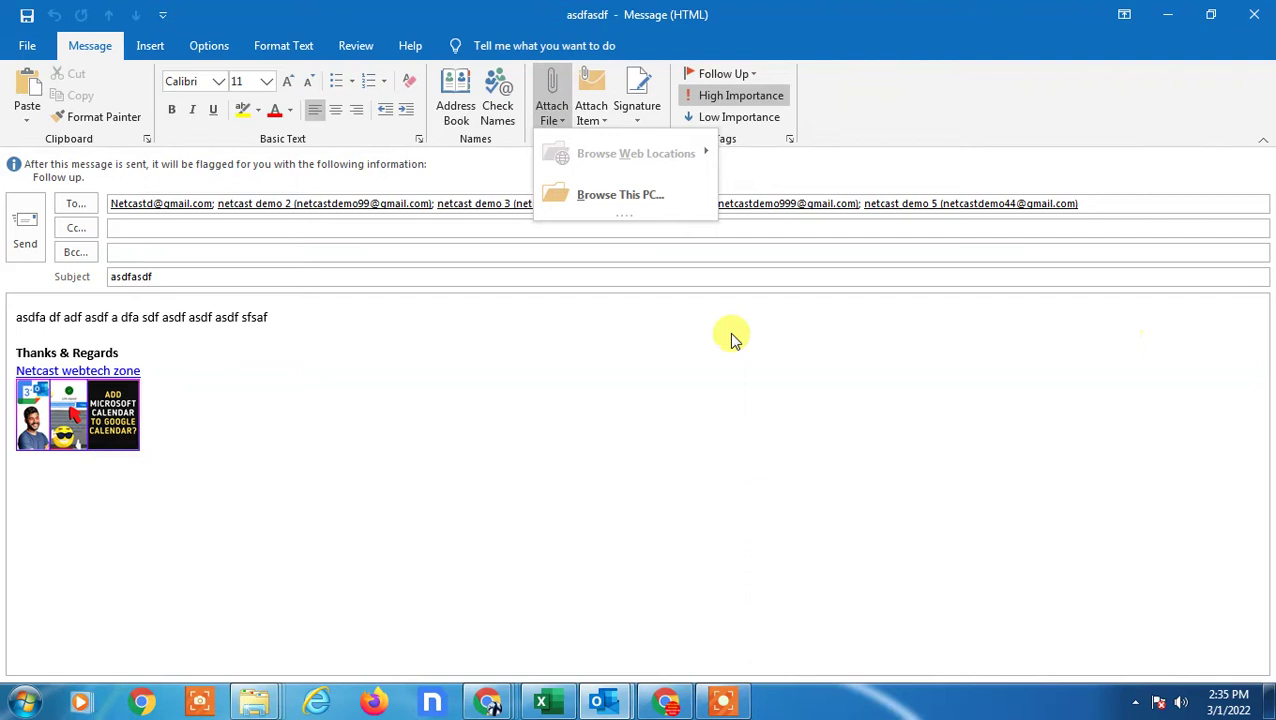
left_click(509, 355)
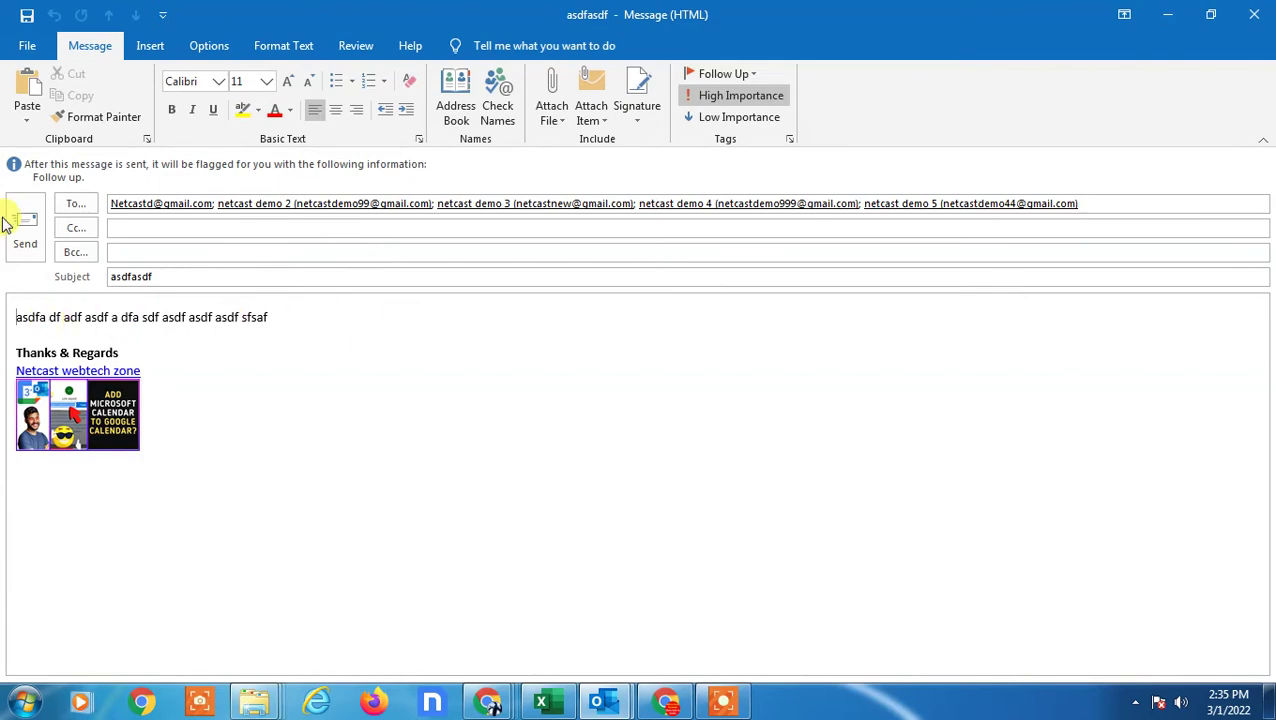
left_click(1254, 14)
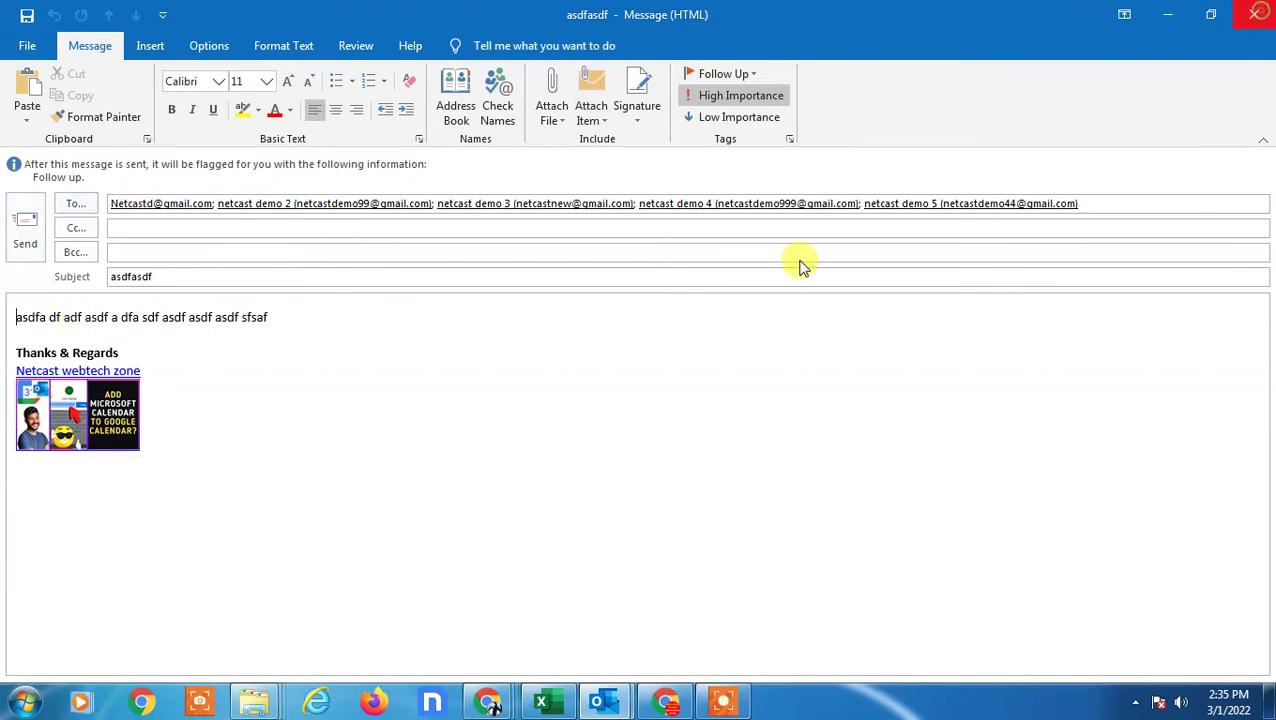
left_click(655, 400)
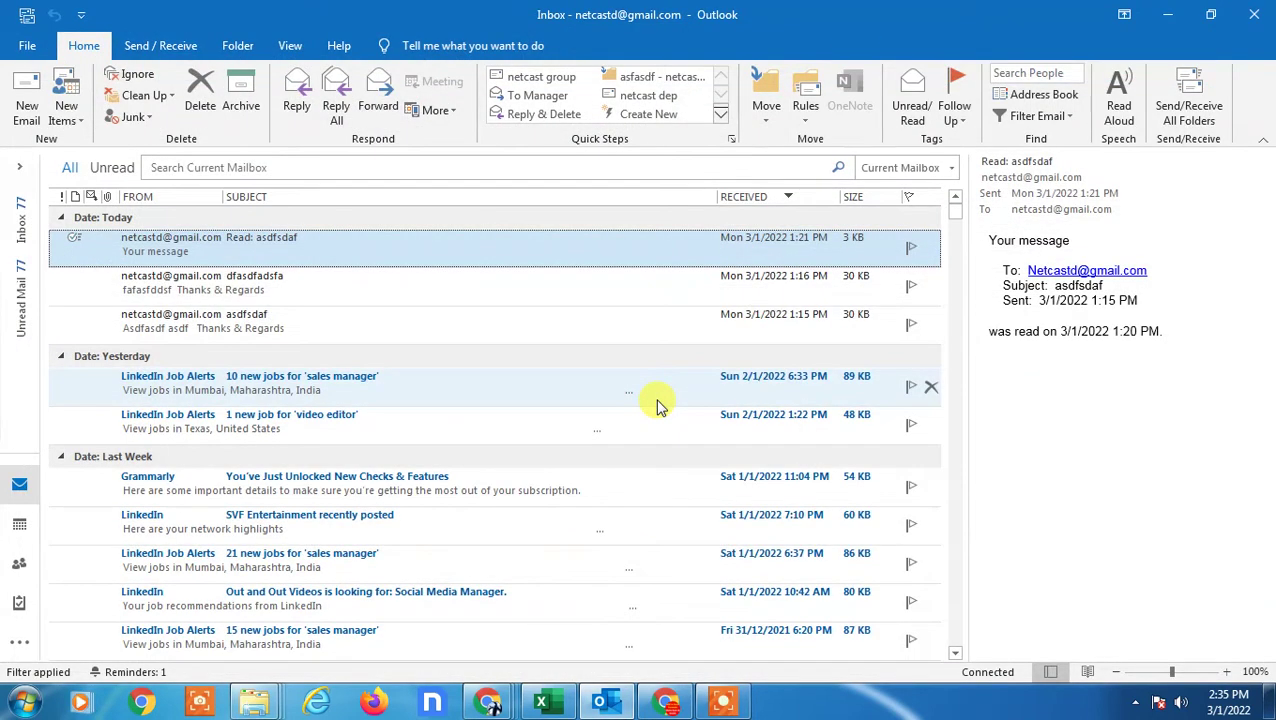
- Create a new Contact Group named 'netcast test demo'
left_click(27, 45)
left_click(55, 62)
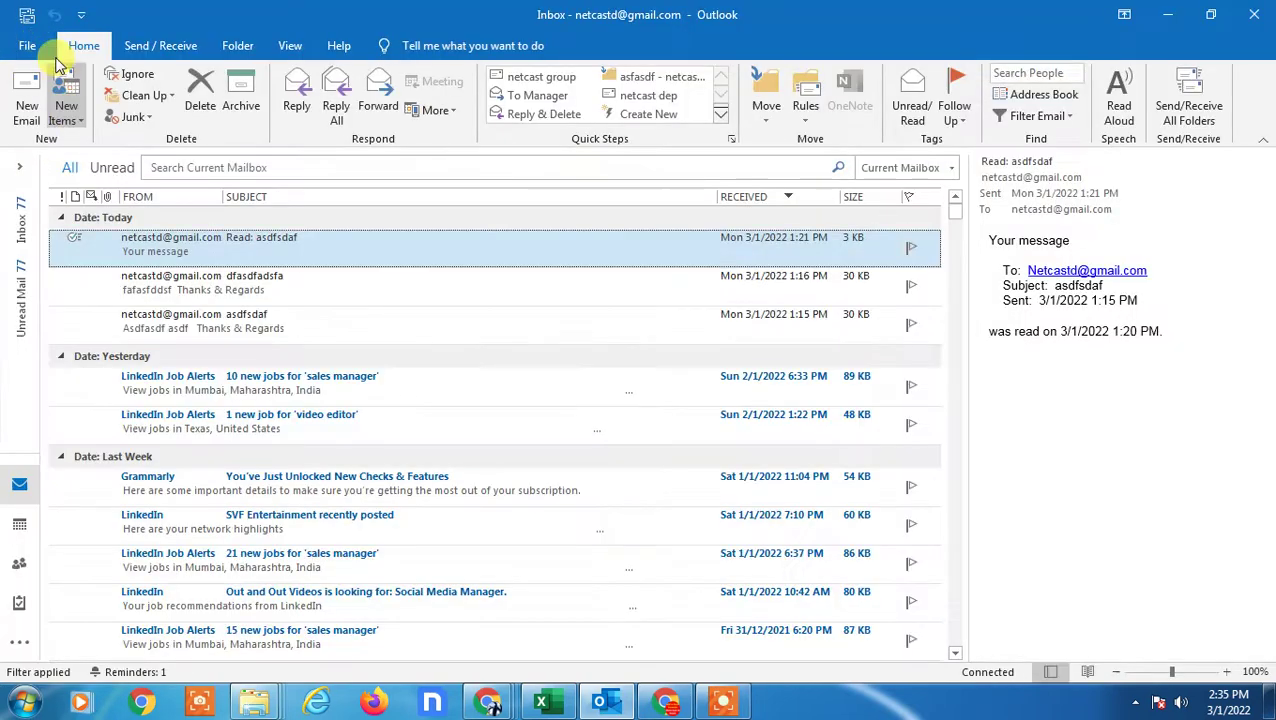
left_click(78, 120)
mouse_move(150, 287)
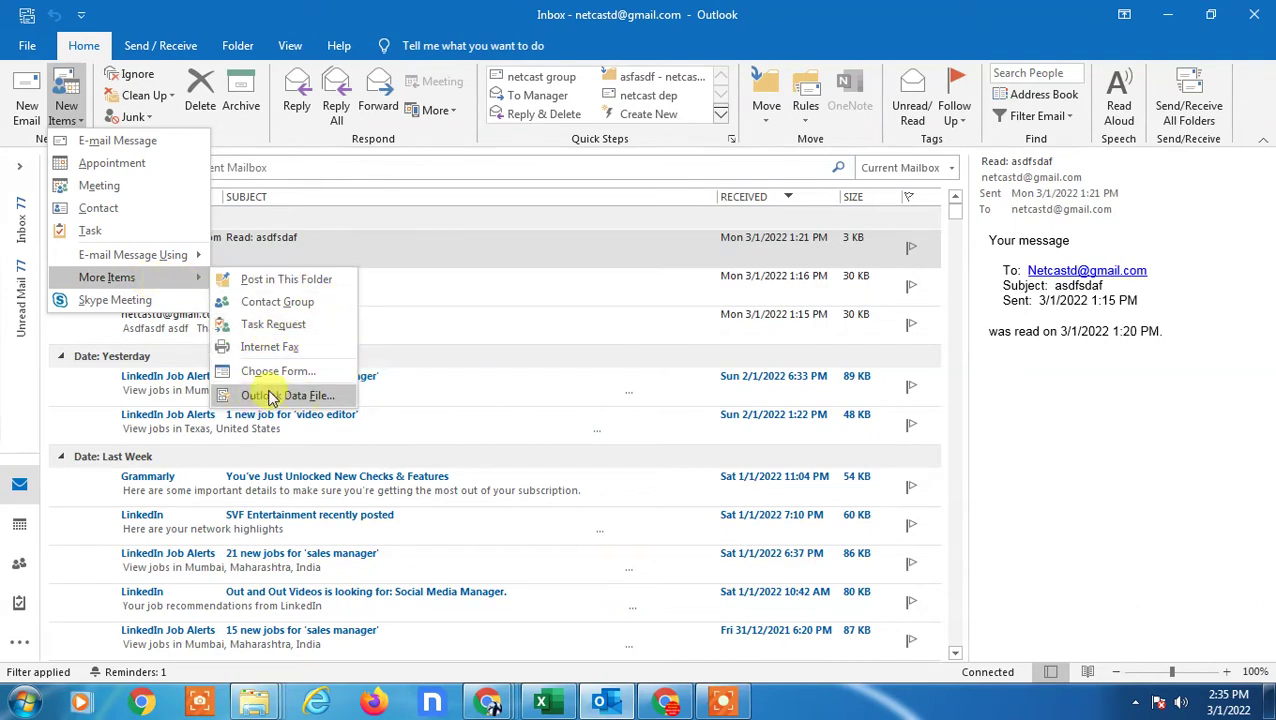
left_click(264, 301)
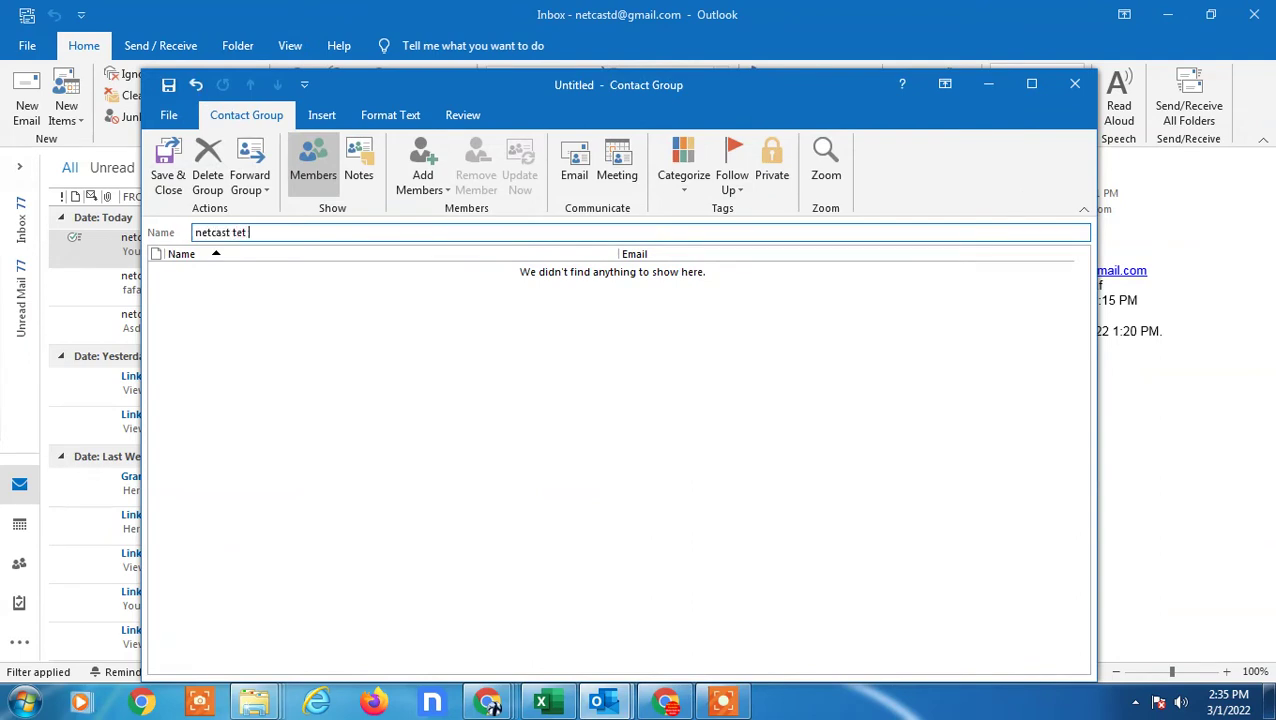
type("netcast test demo")
key("Tab")
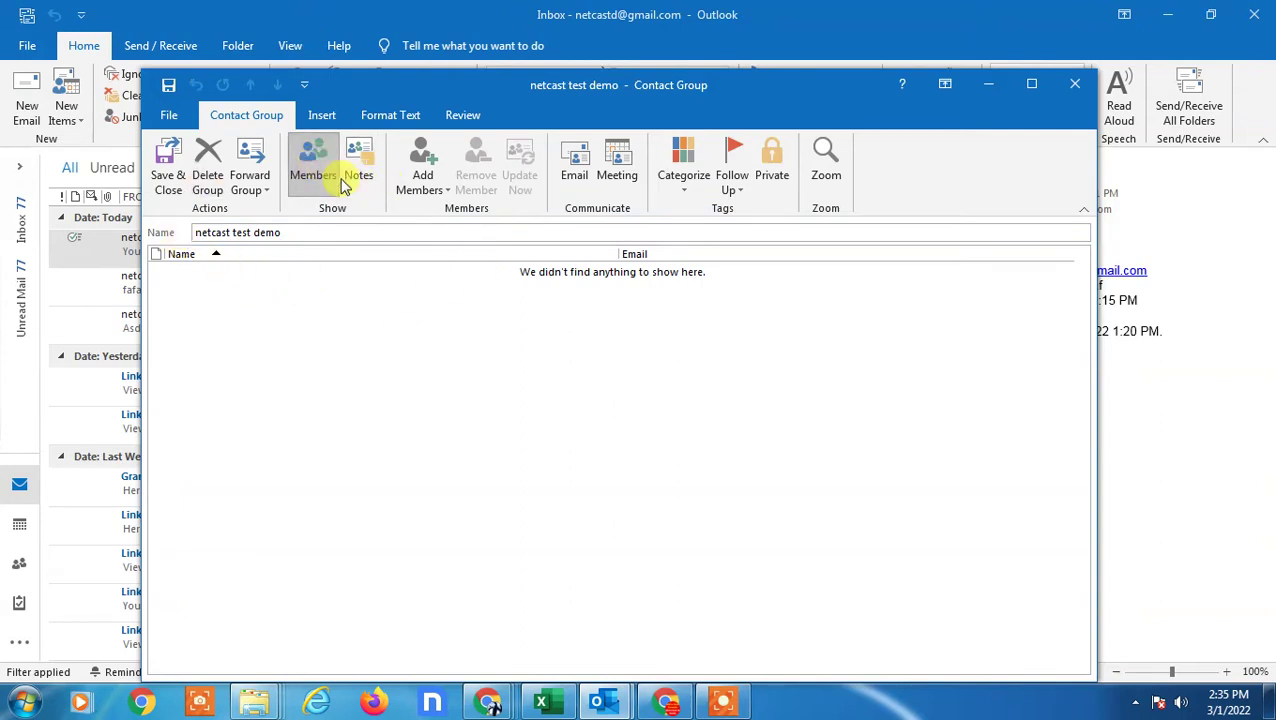
left_click(427, 170)
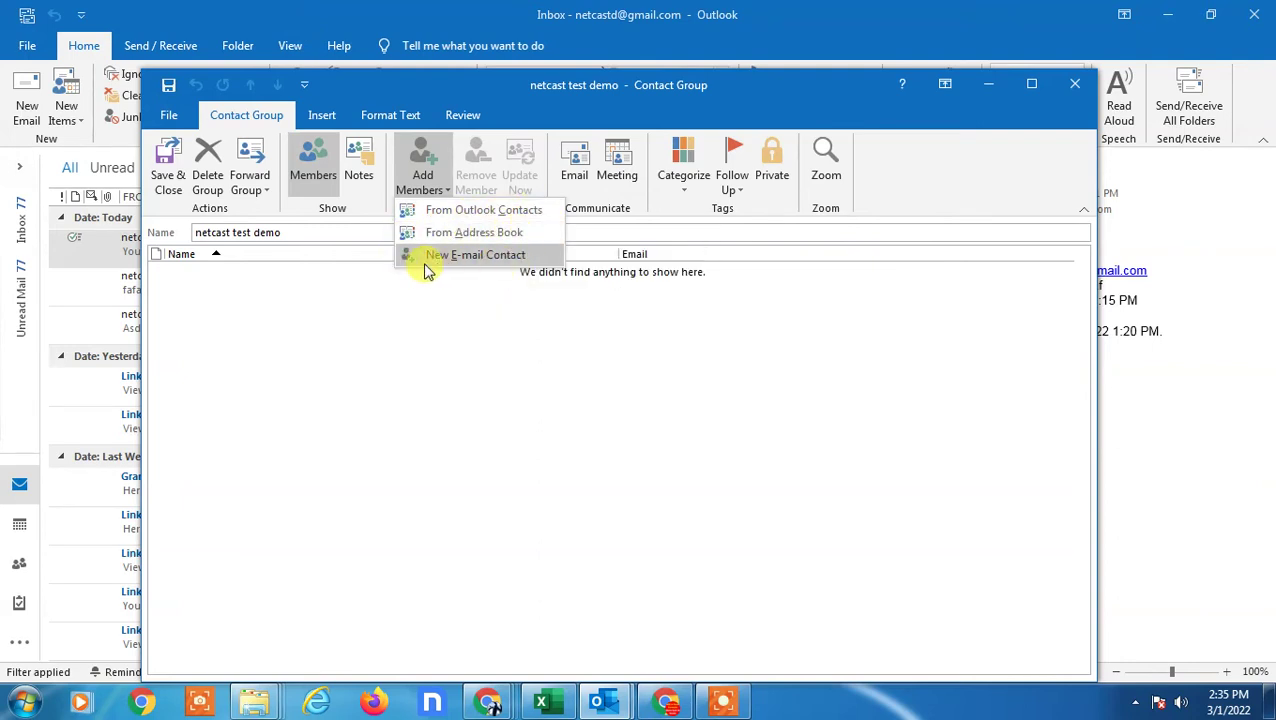
- Add four Outlook contacts, including netcast demo 3, 4 and 5, then save and close the group
left_click(477, 210)
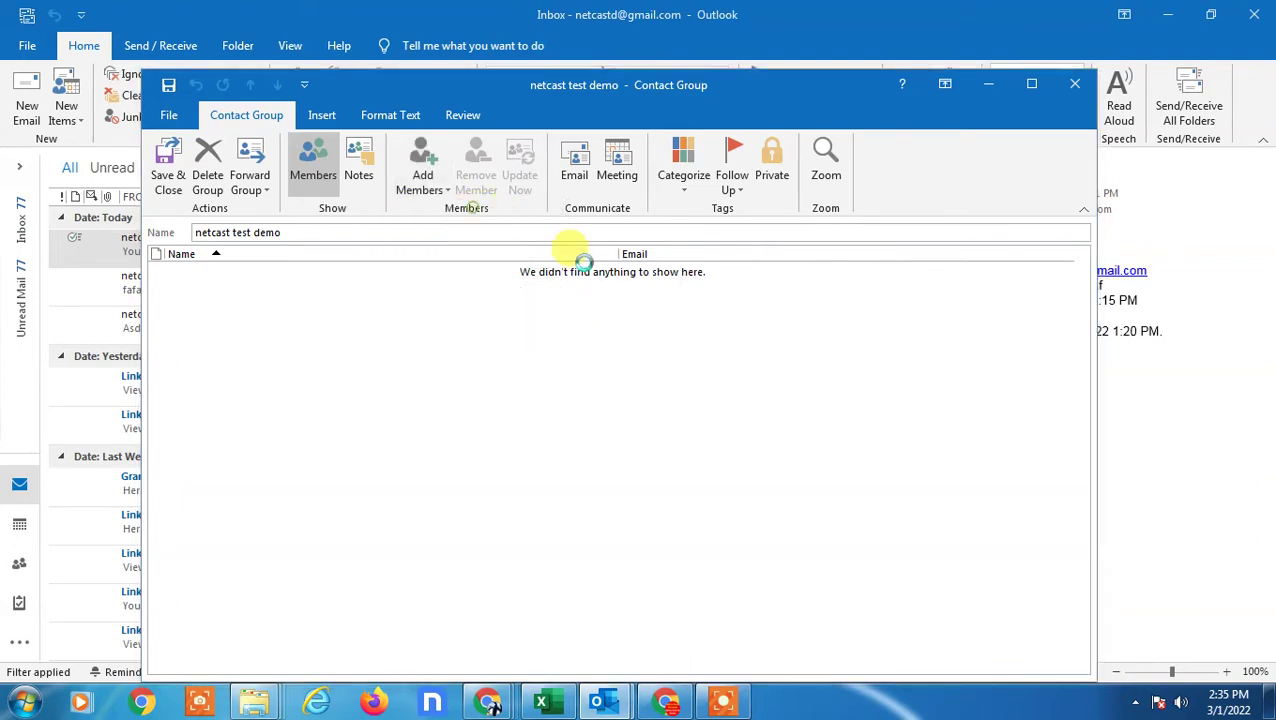
double_click(424, 278)
double_click(386, 279)
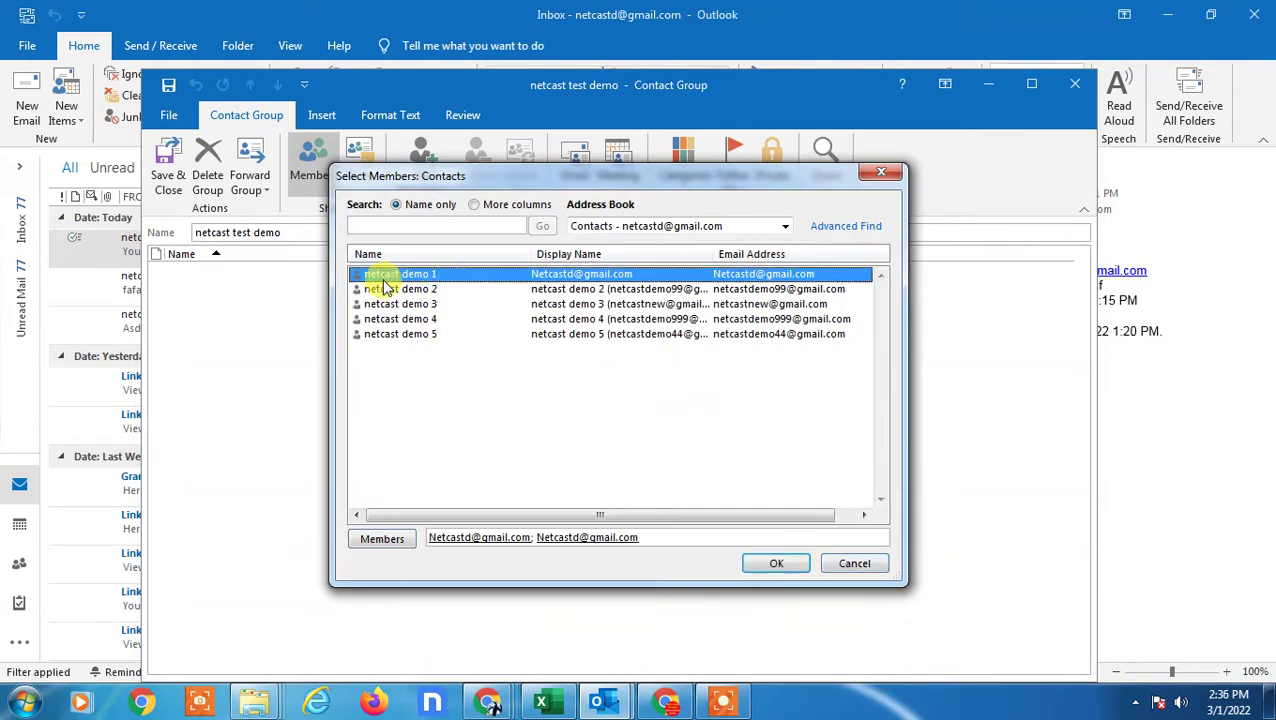
double_click(386, 304)
double_click(394, 319)
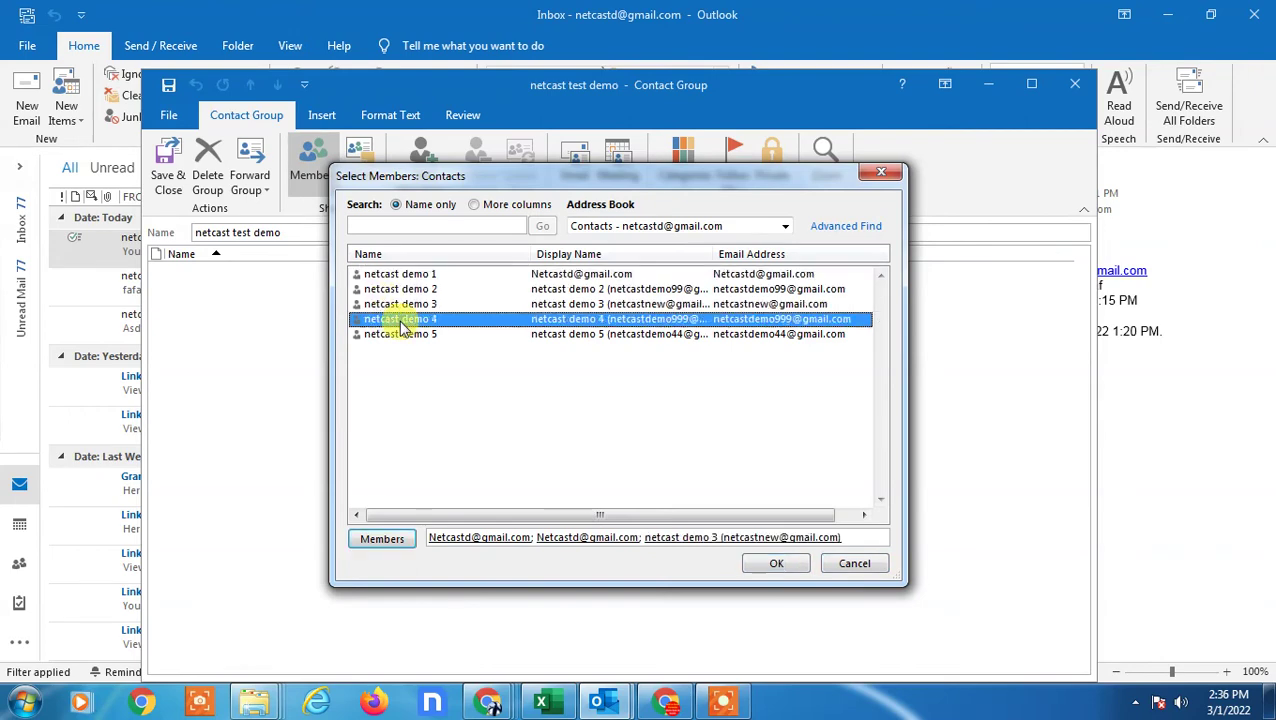
double_click(391, 336)
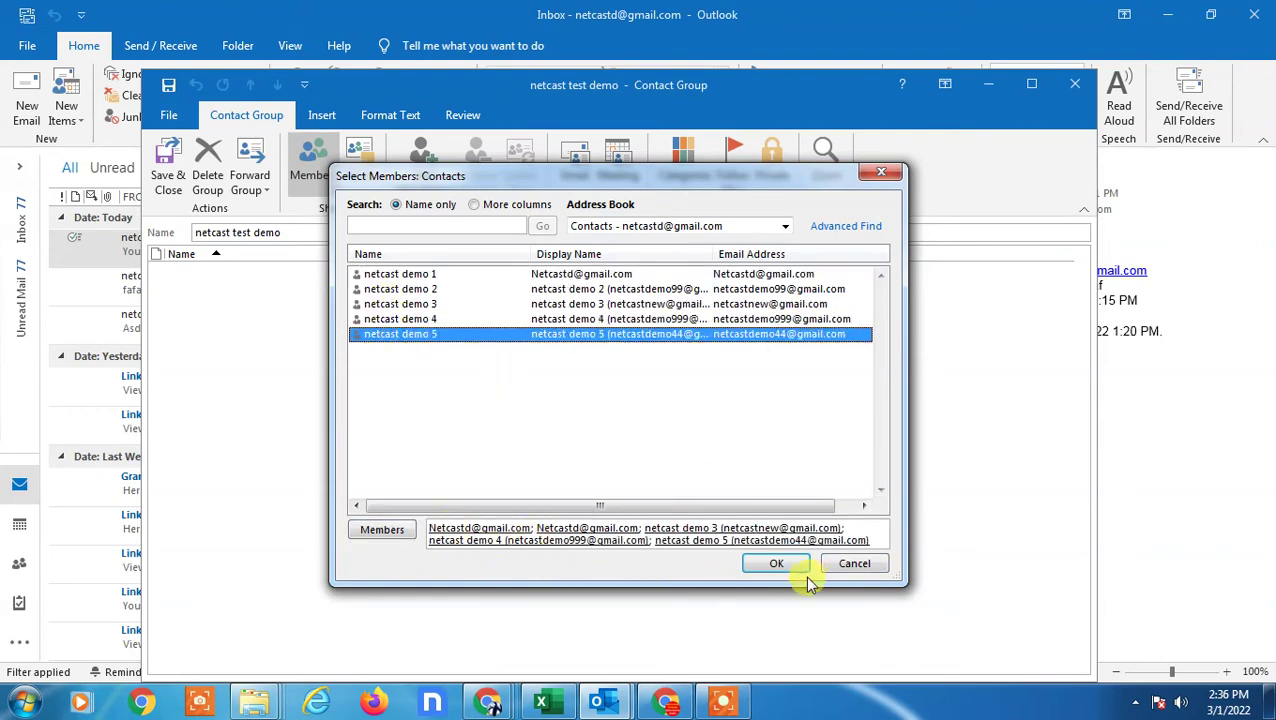
left_click(770, 563)
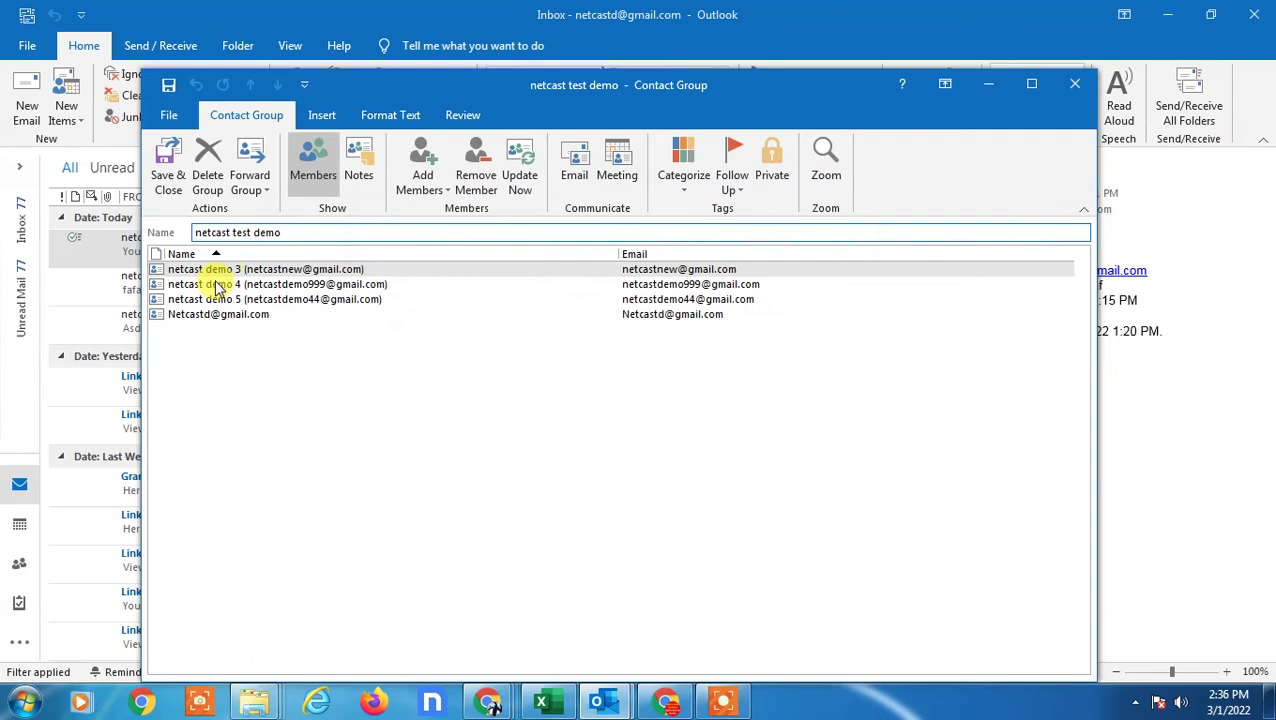
left_click(168, 162)
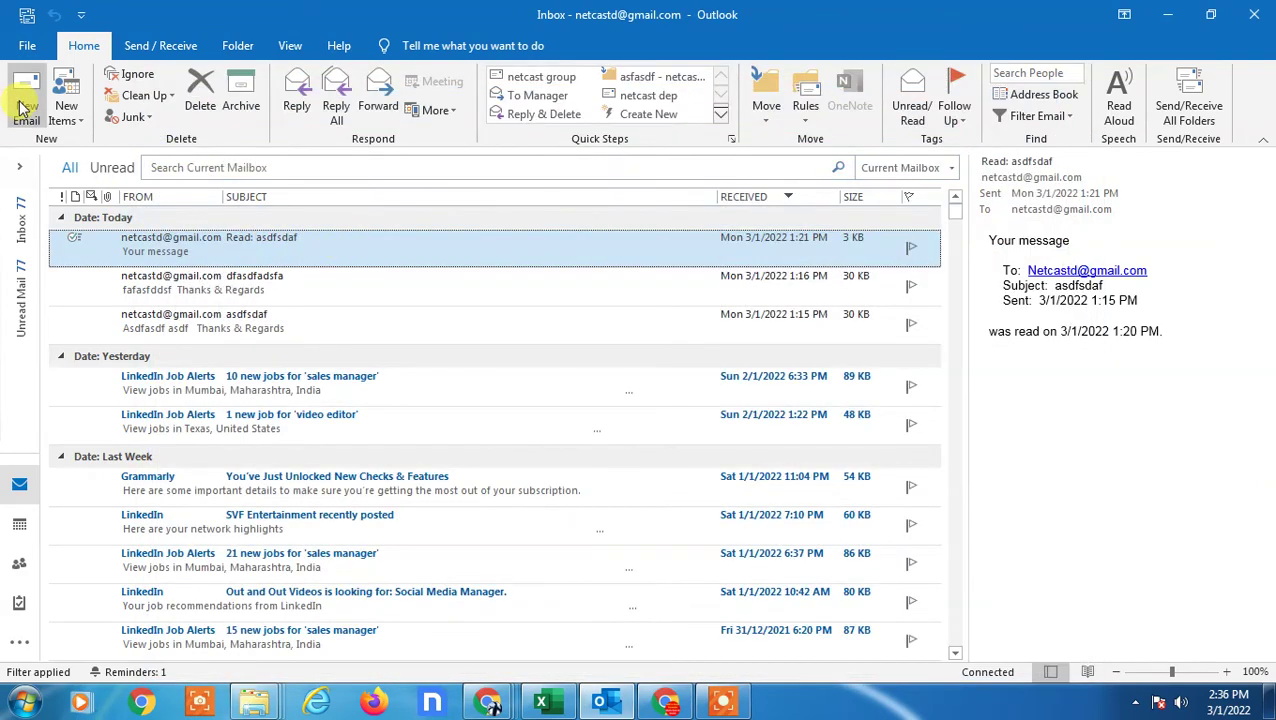
- Start a new email and clear the stray letter typed into the To field
left_click(24, 108)
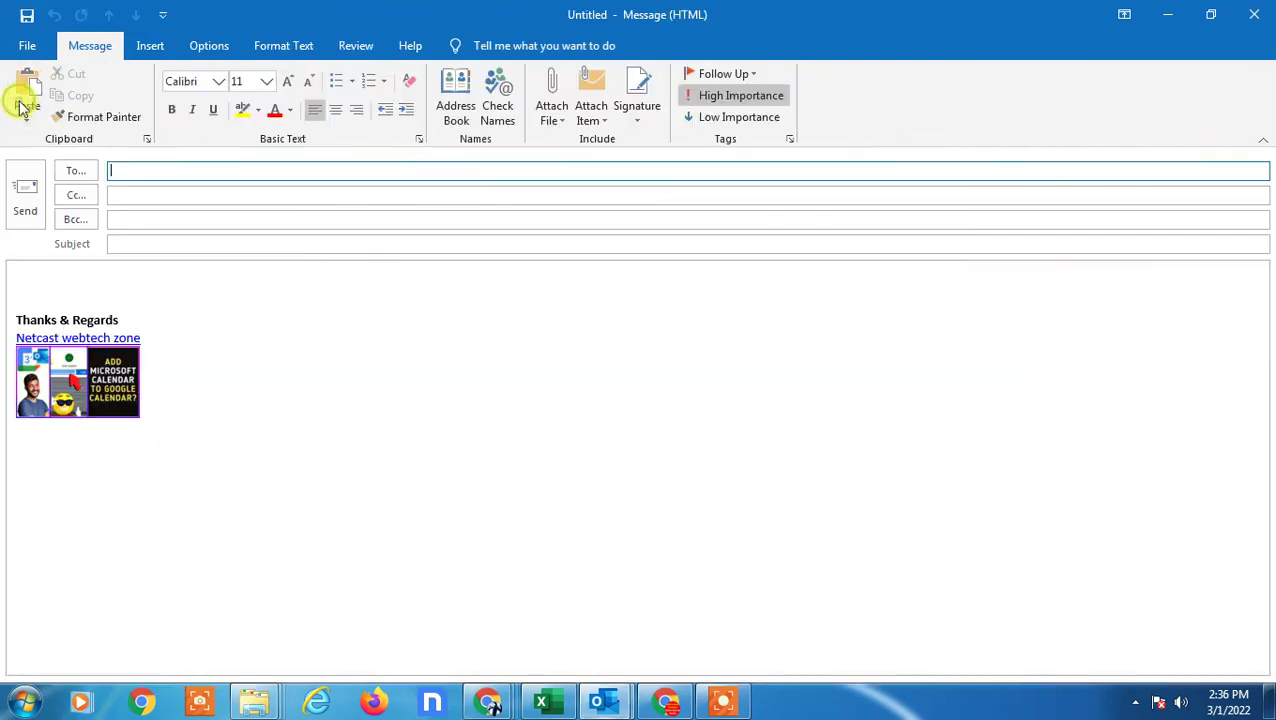
left_click(128, 171)
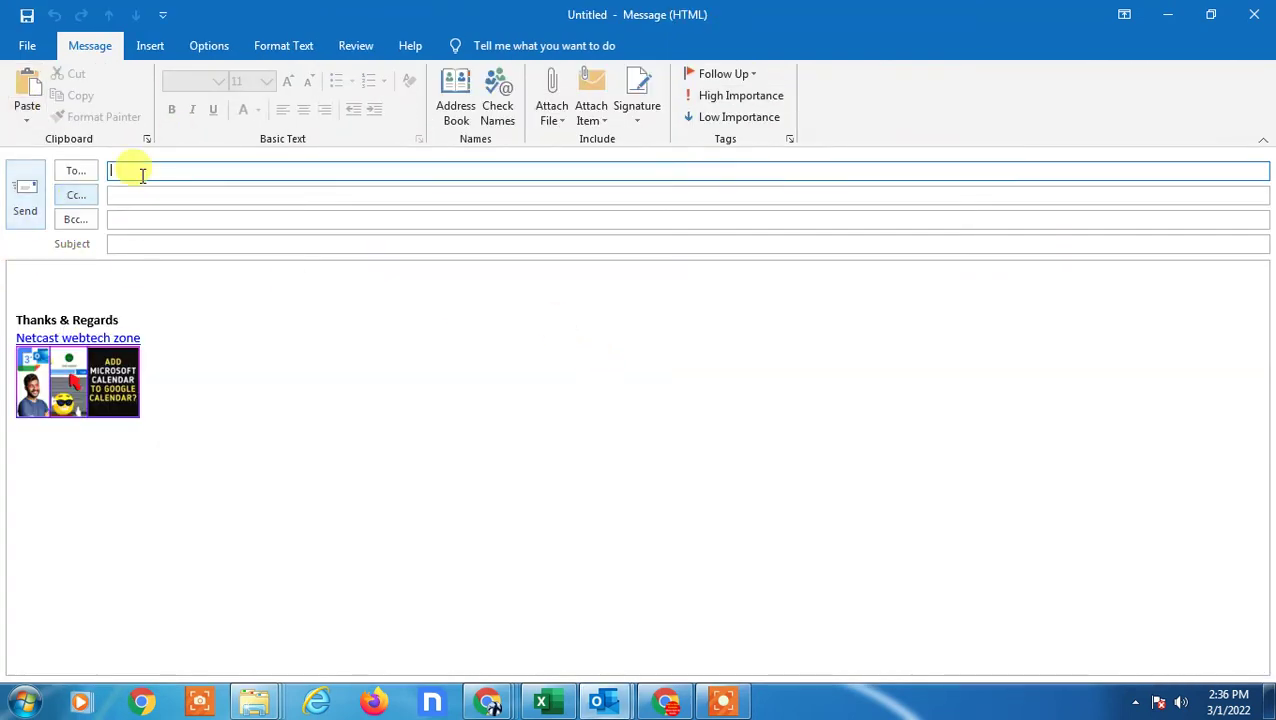
type("n")
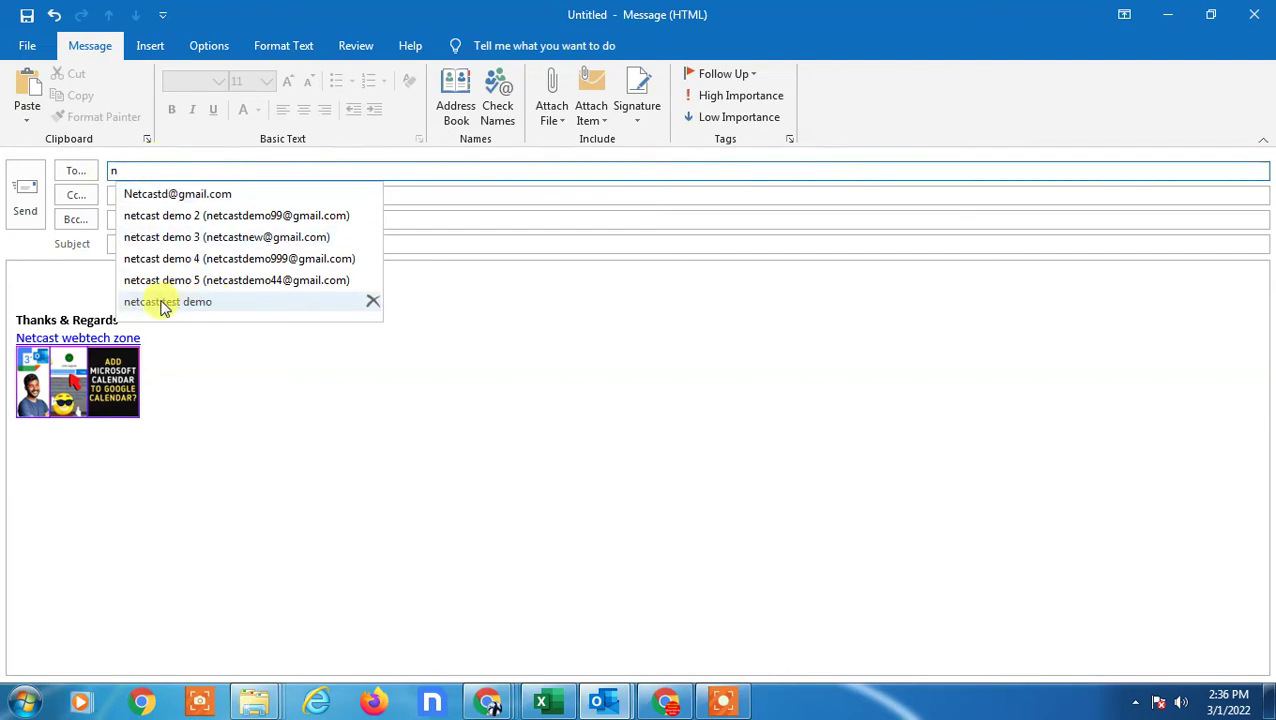
key("Escape")
key("BackSpace")
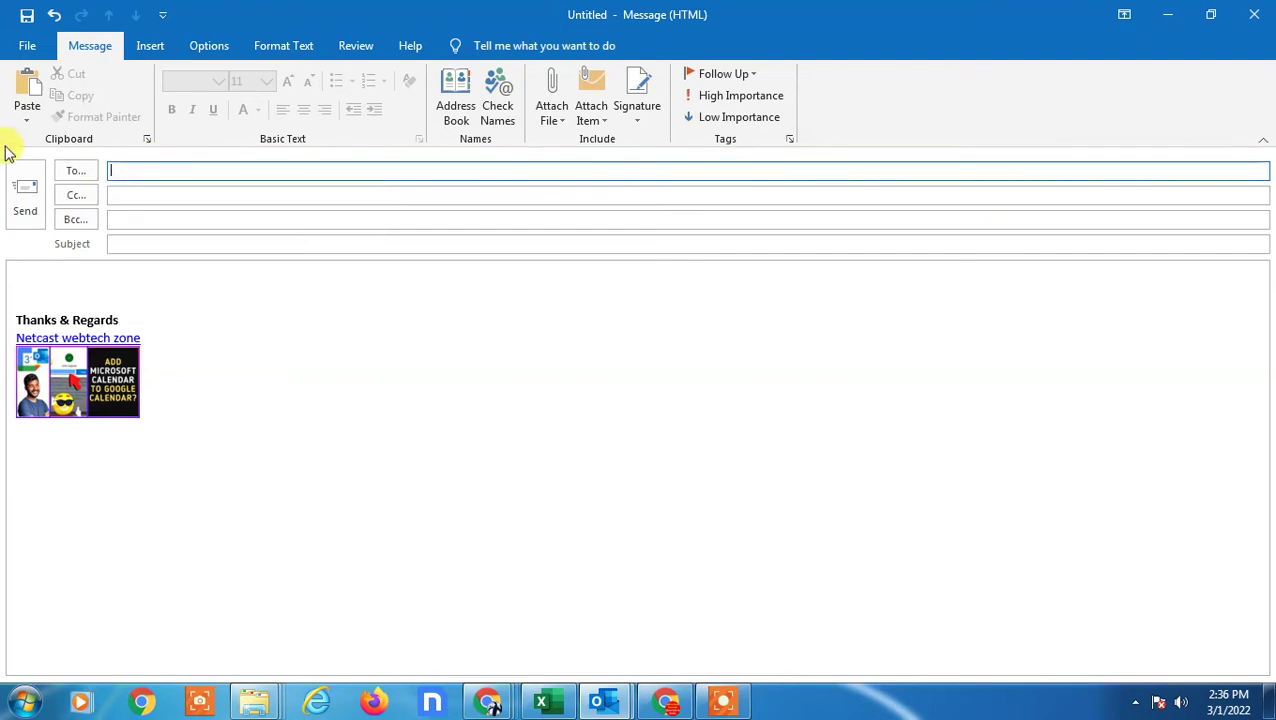
- Choose the netcast test demo group in Select Names, removing netcast demo 5
left_click(80, 172)
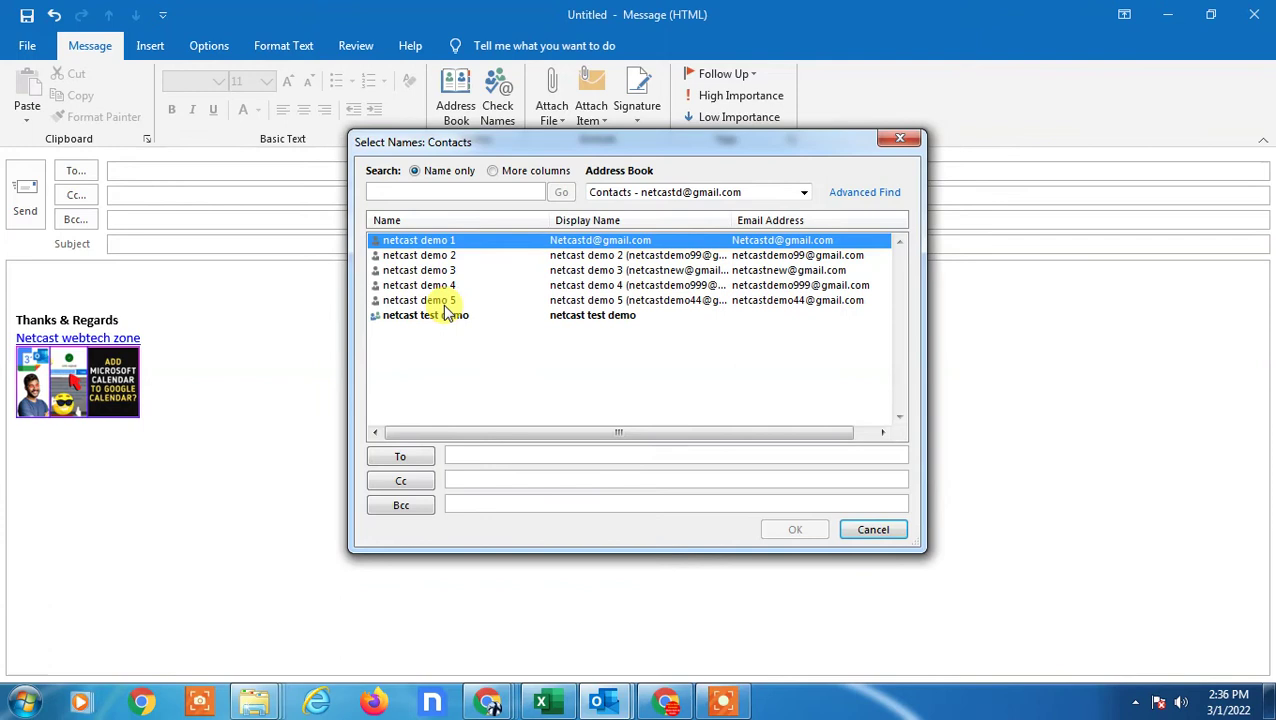
left_click(440, 300)
left_click(441, 314)
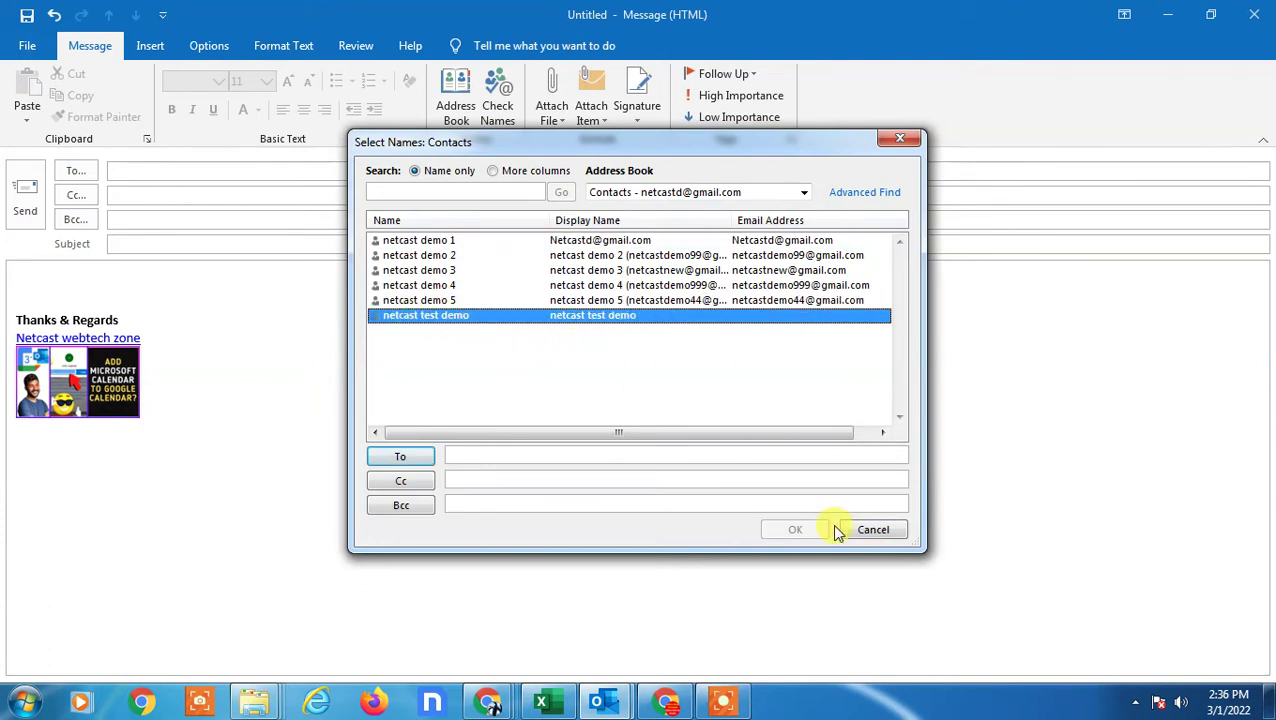
double_click(430, 300)
double_click(432, 317)
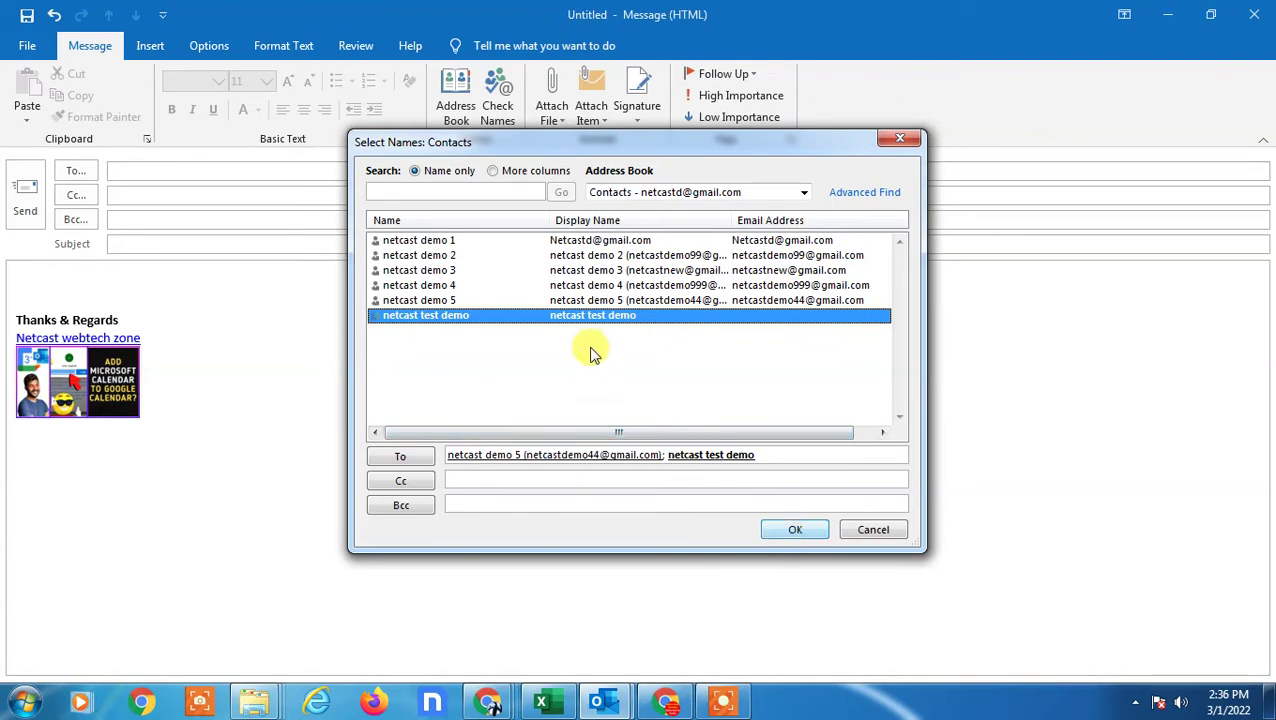
left_click(622, 452)
key("Delete")
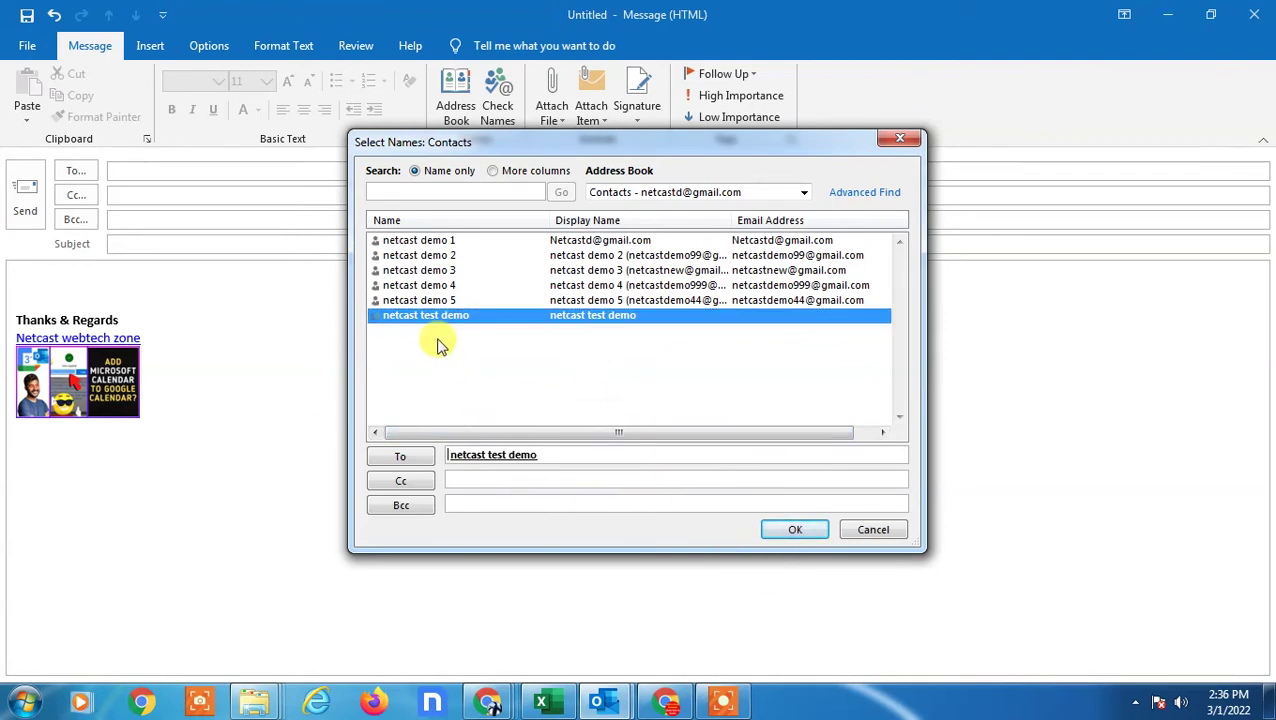
left_click(578, 458)
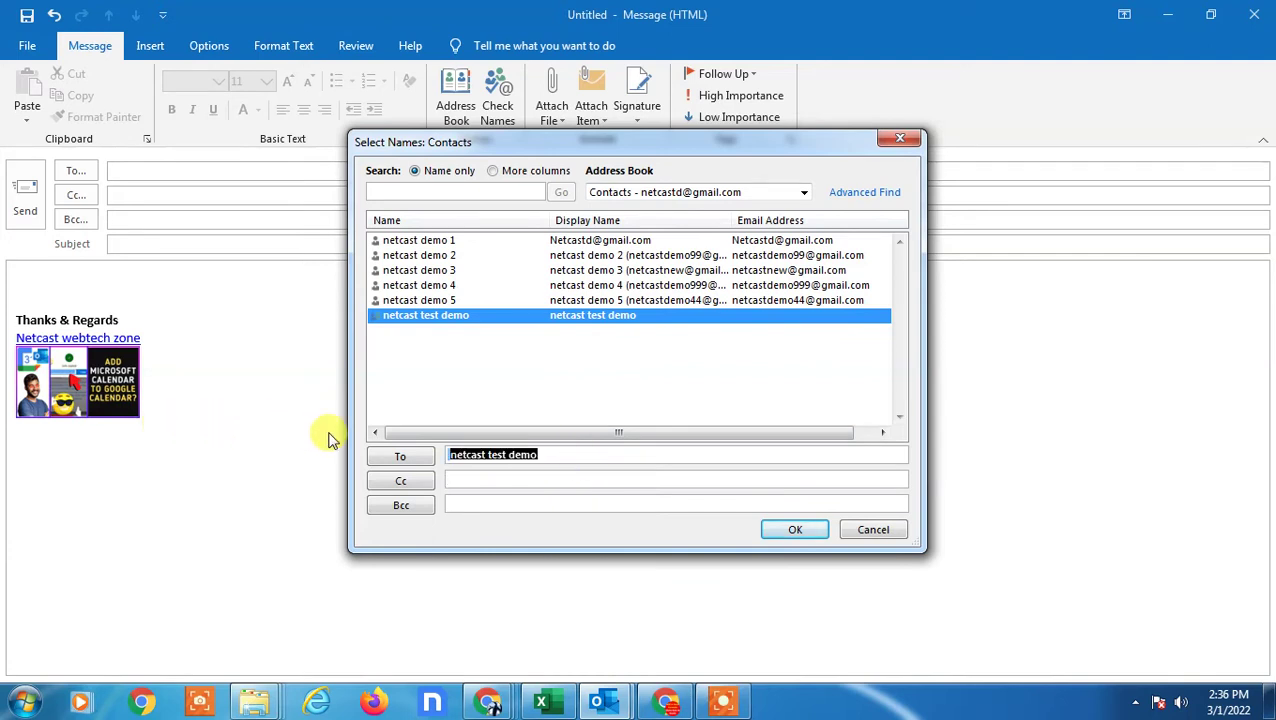
key("BackSpace")
left_click(461, 314)
double_click(461, 314)
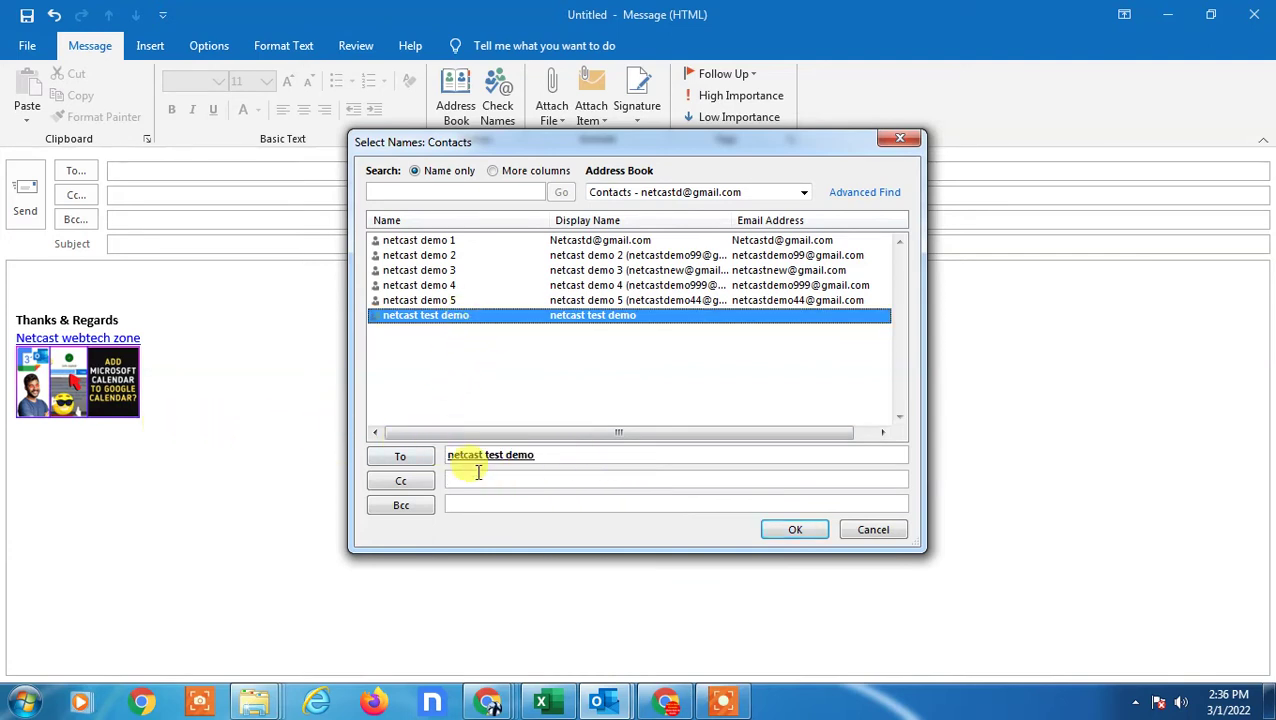
- Confirm the netcast test demo group as the message's only recipient
left_click(800, 531)
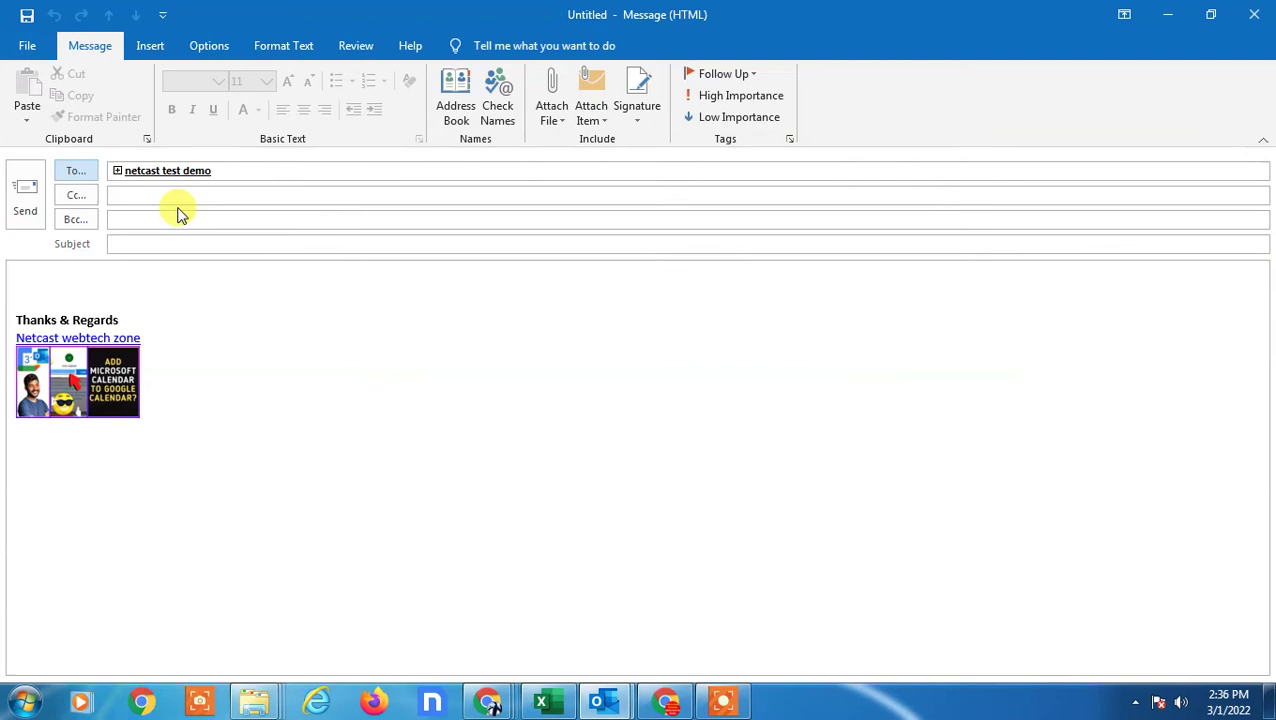
left_click(160, 170)
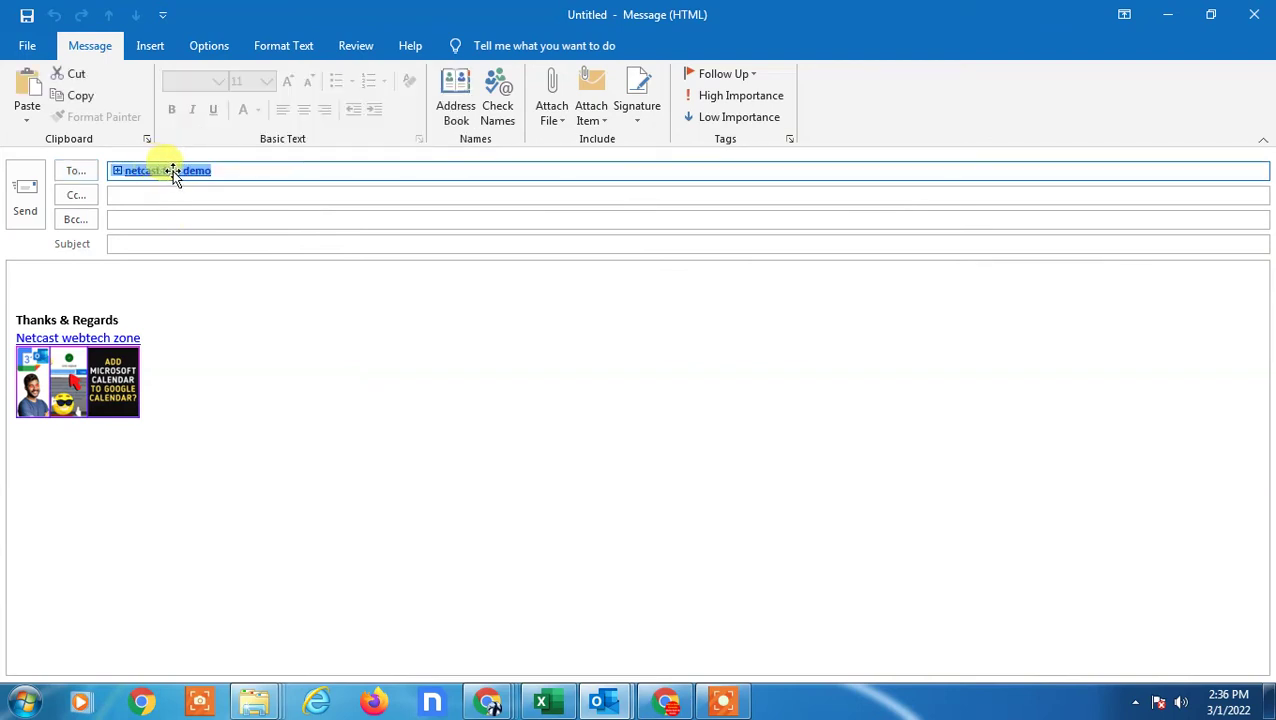
left_click(142, 197)
- Type 'asdfs' in the body, then close the message without saving
left_click(146, 285)
type("asdf")
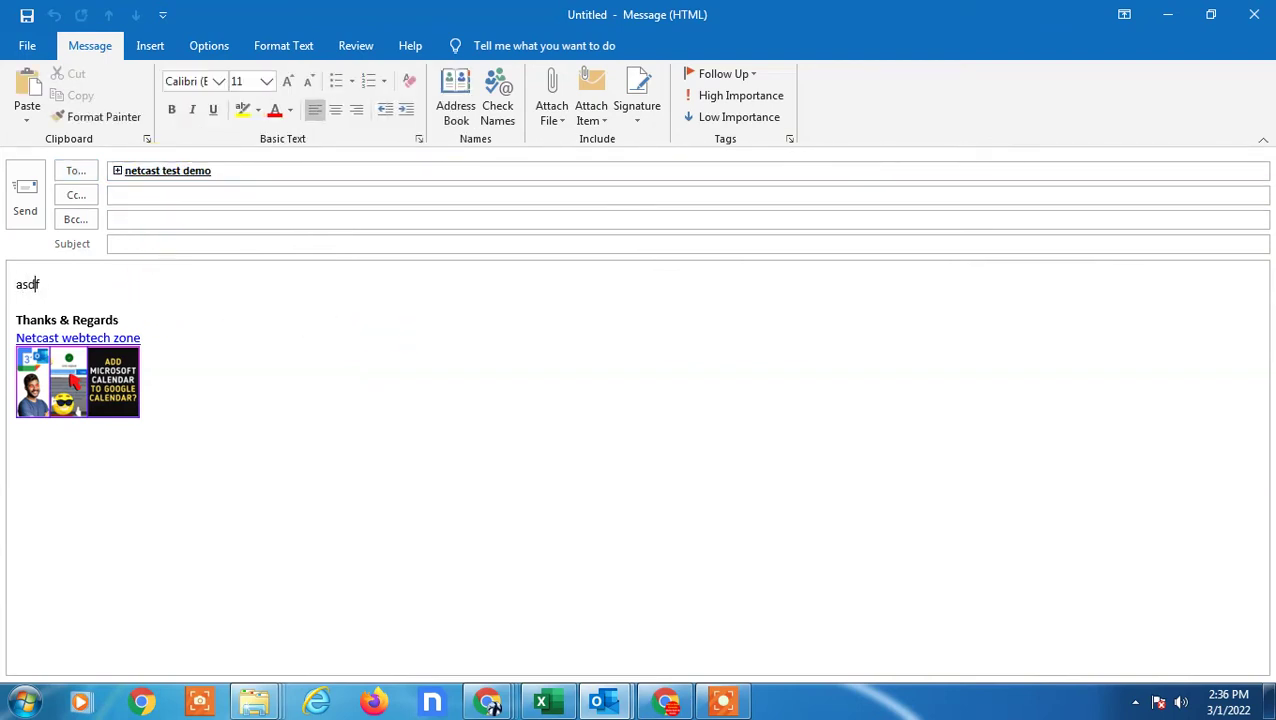
type("s")
left_click(1254, 14)
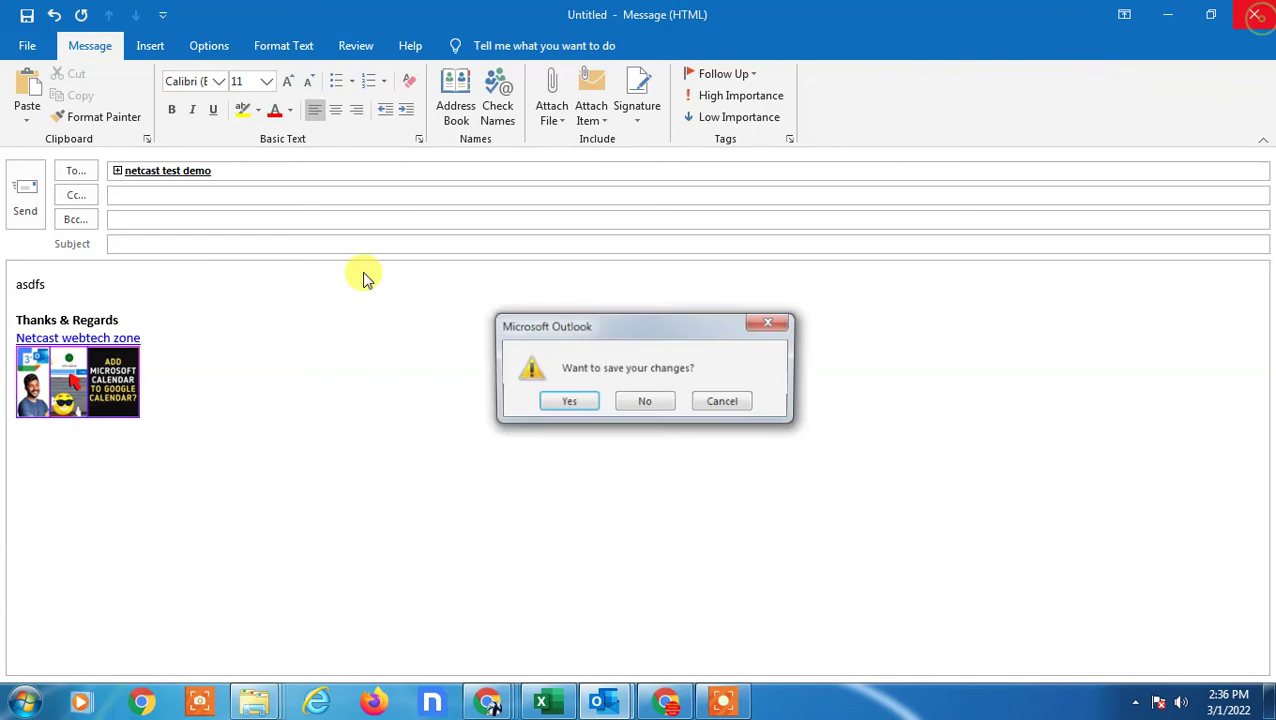
left_click(668, 405)
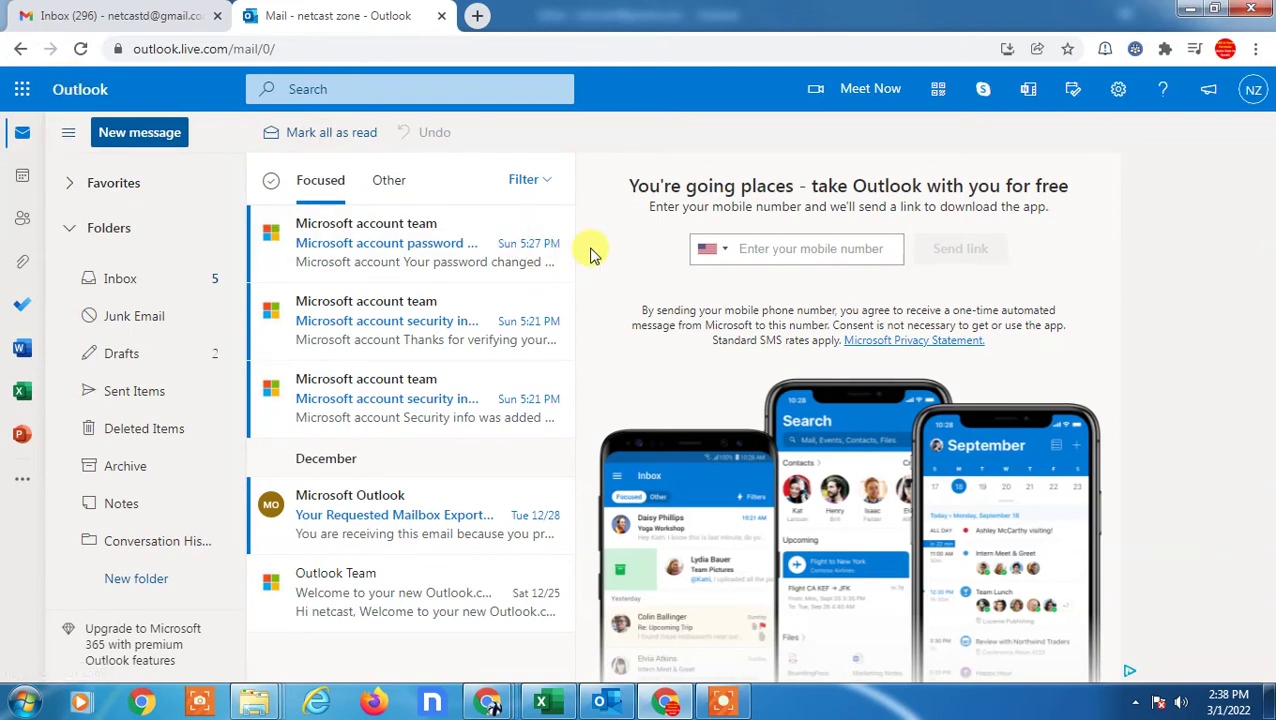
- Go to the People page and start a new contact list, cancelling a stray new-contact form
left_click(24, 222)
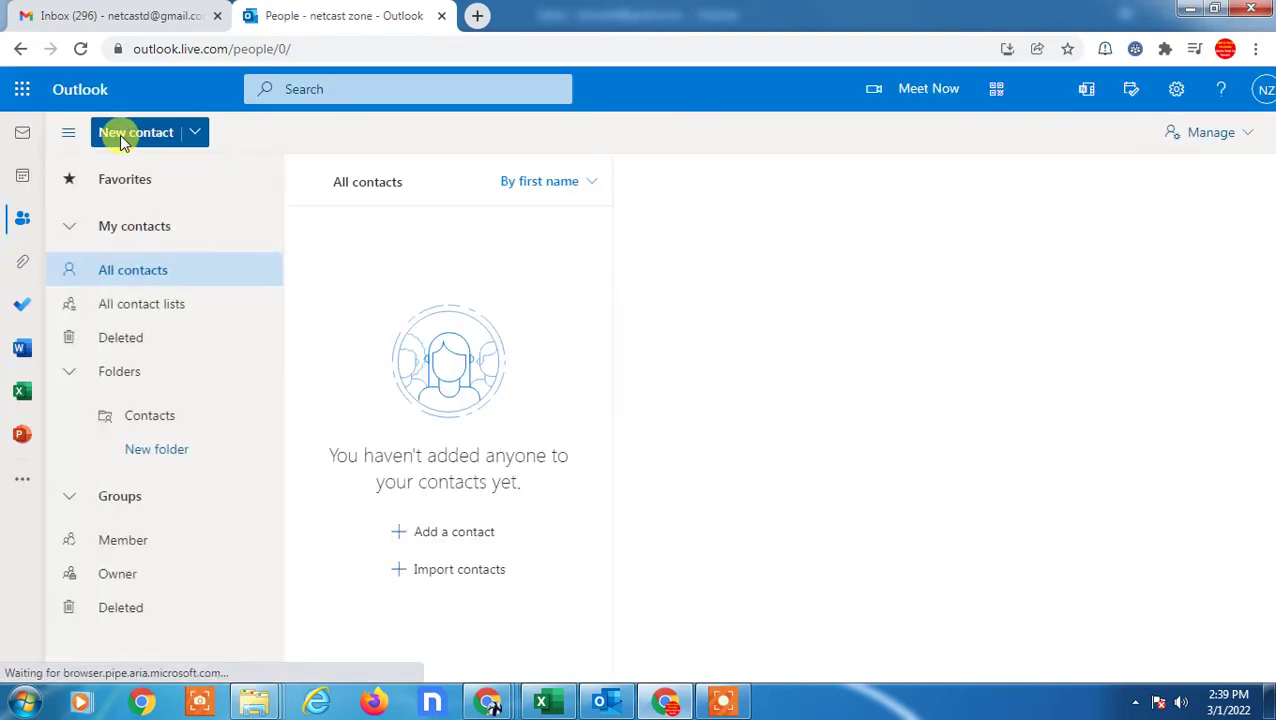
left_click(195, 137)
left_click(185, 162)
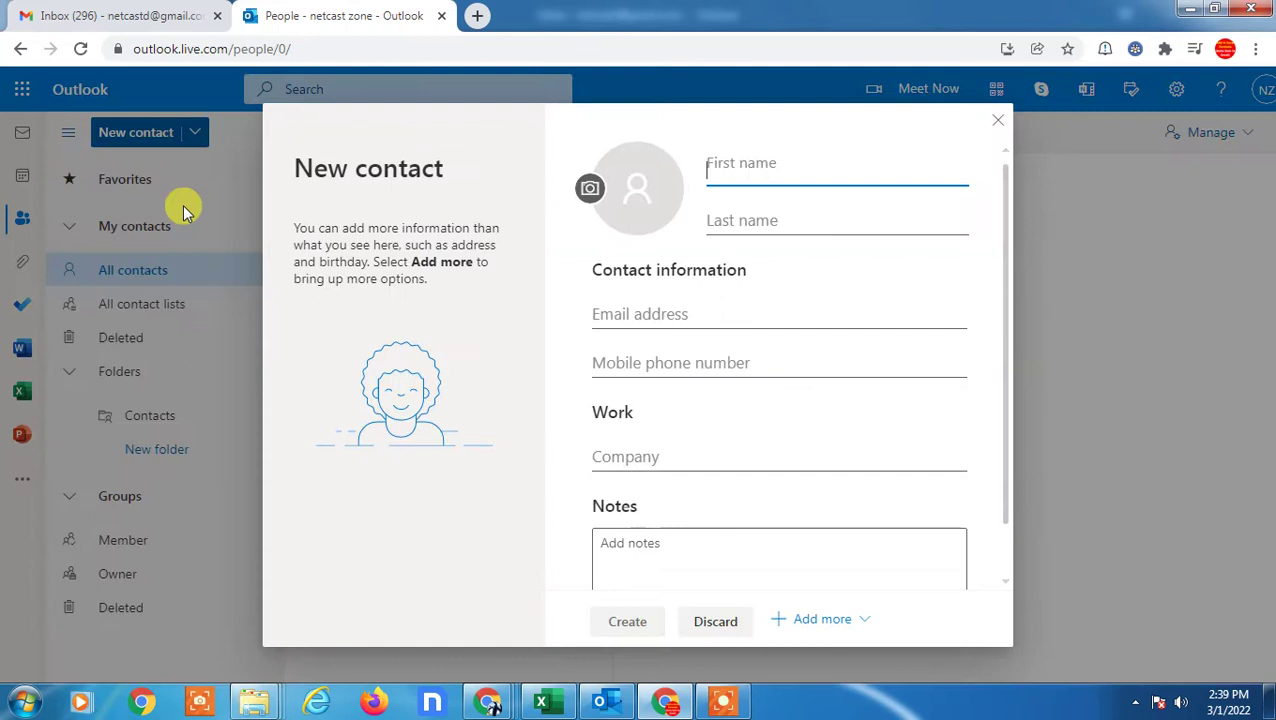
left_click(998, 128)
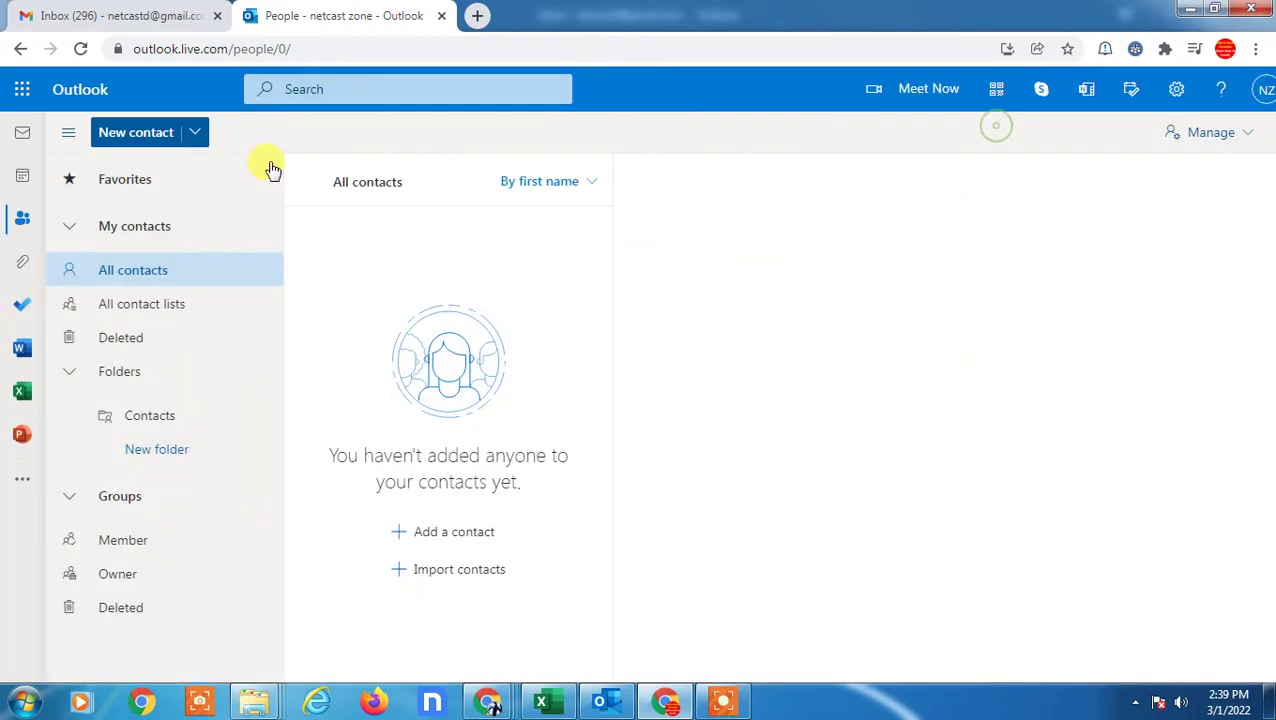
left_click(192, 132)
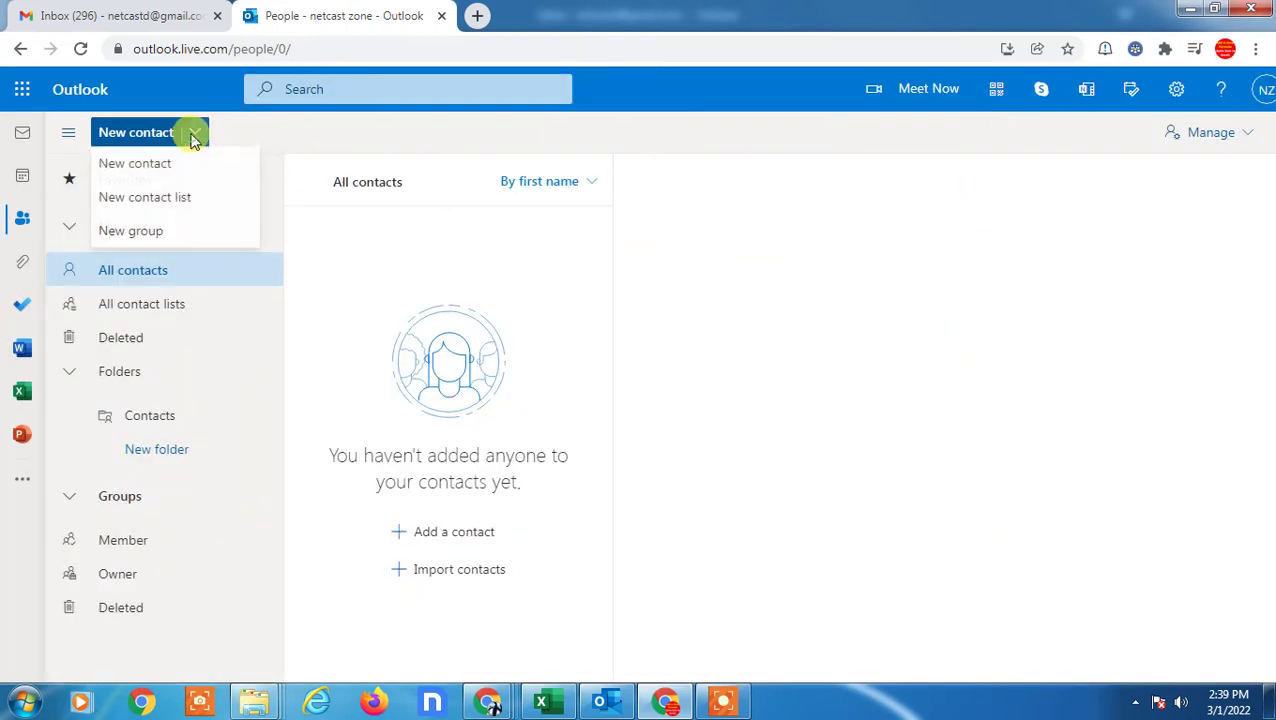
left_click(136, 201)
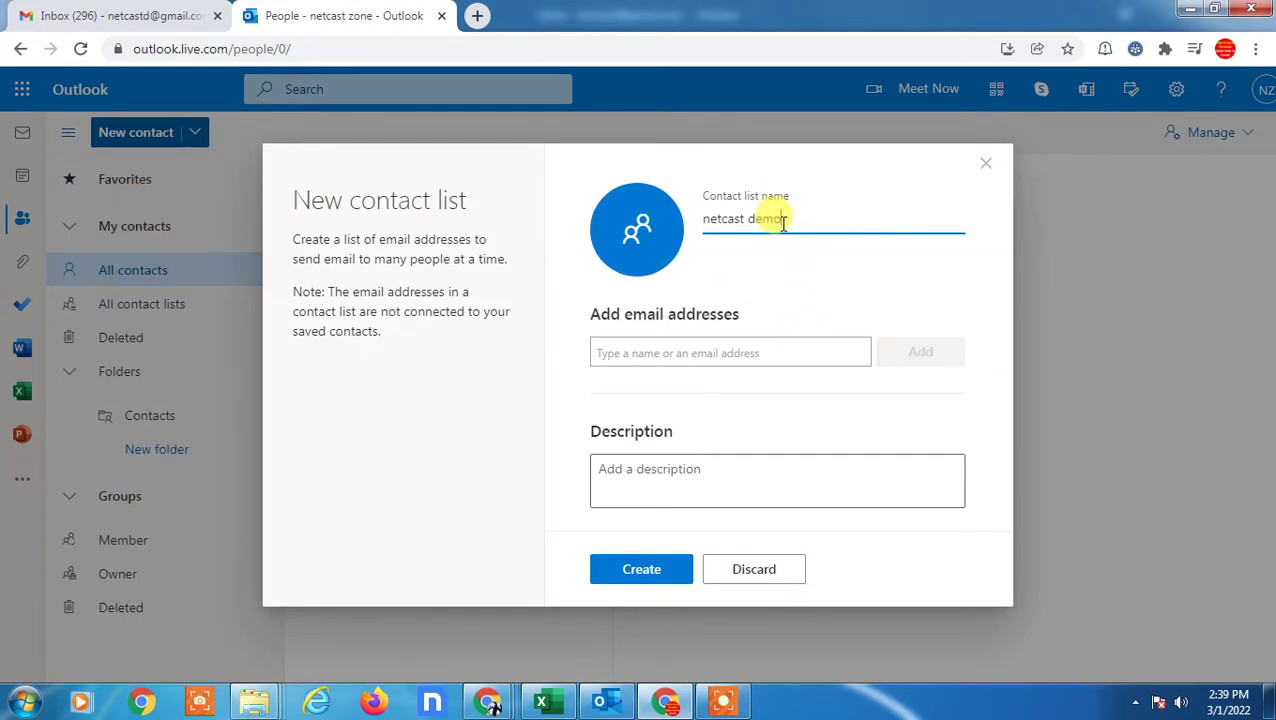
- Add one email address as a member of the contact list
left_click(700, 350)
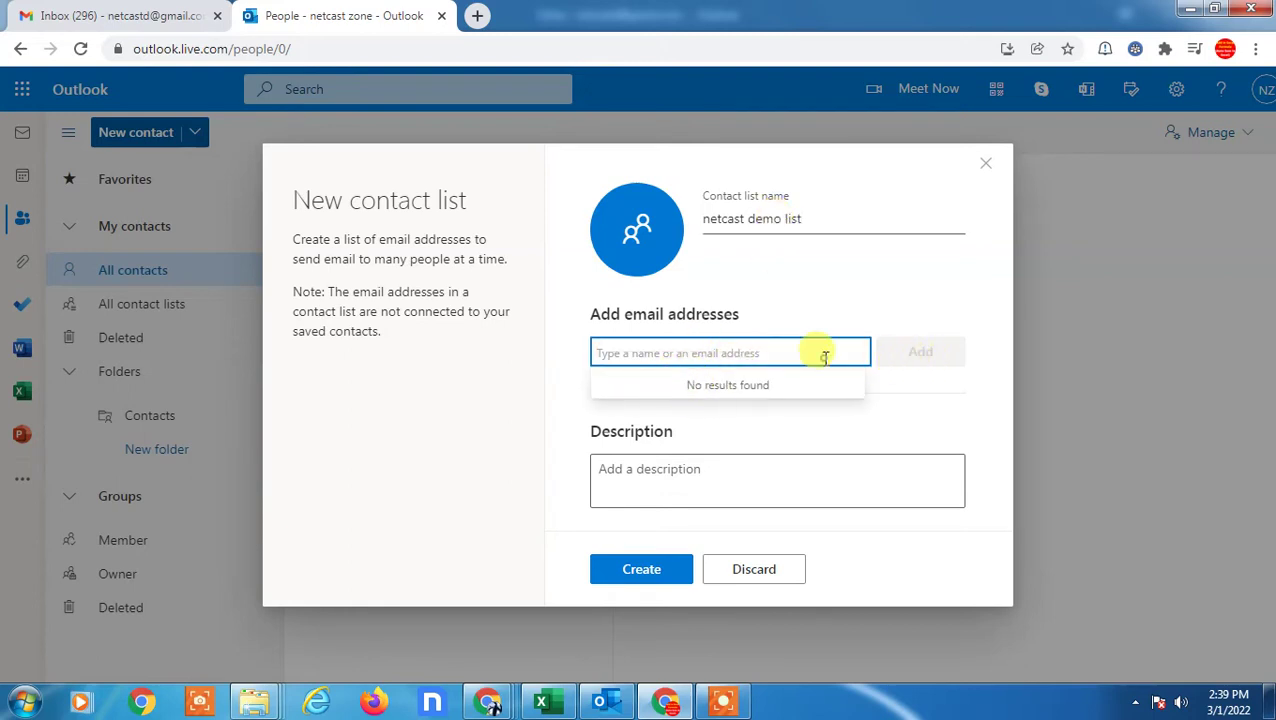
type("m")
key("BackSpace")
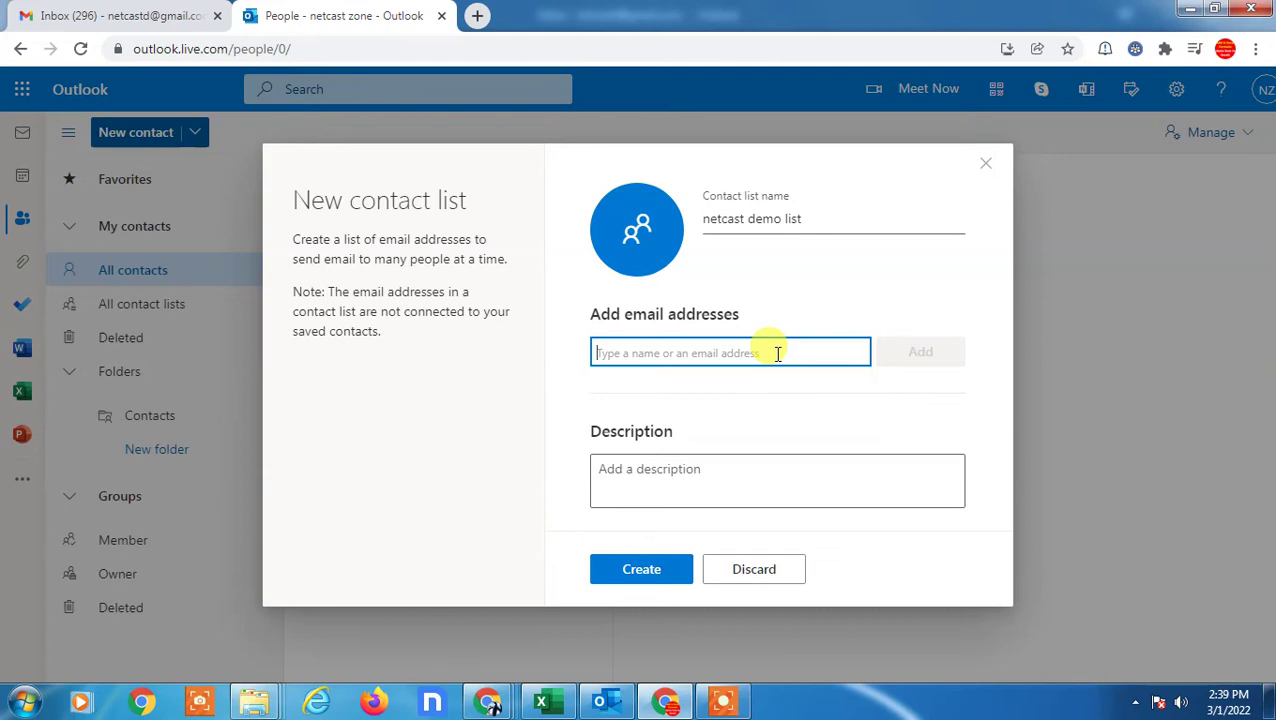
type("net")
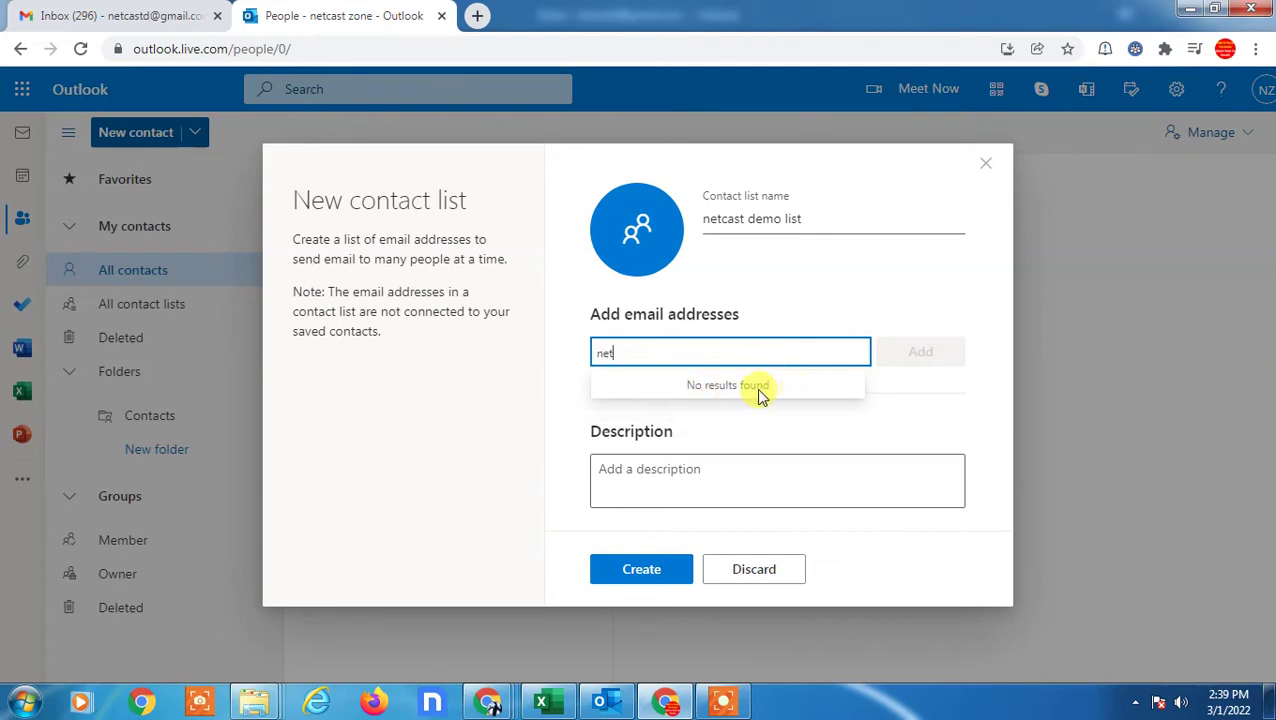
type("a")
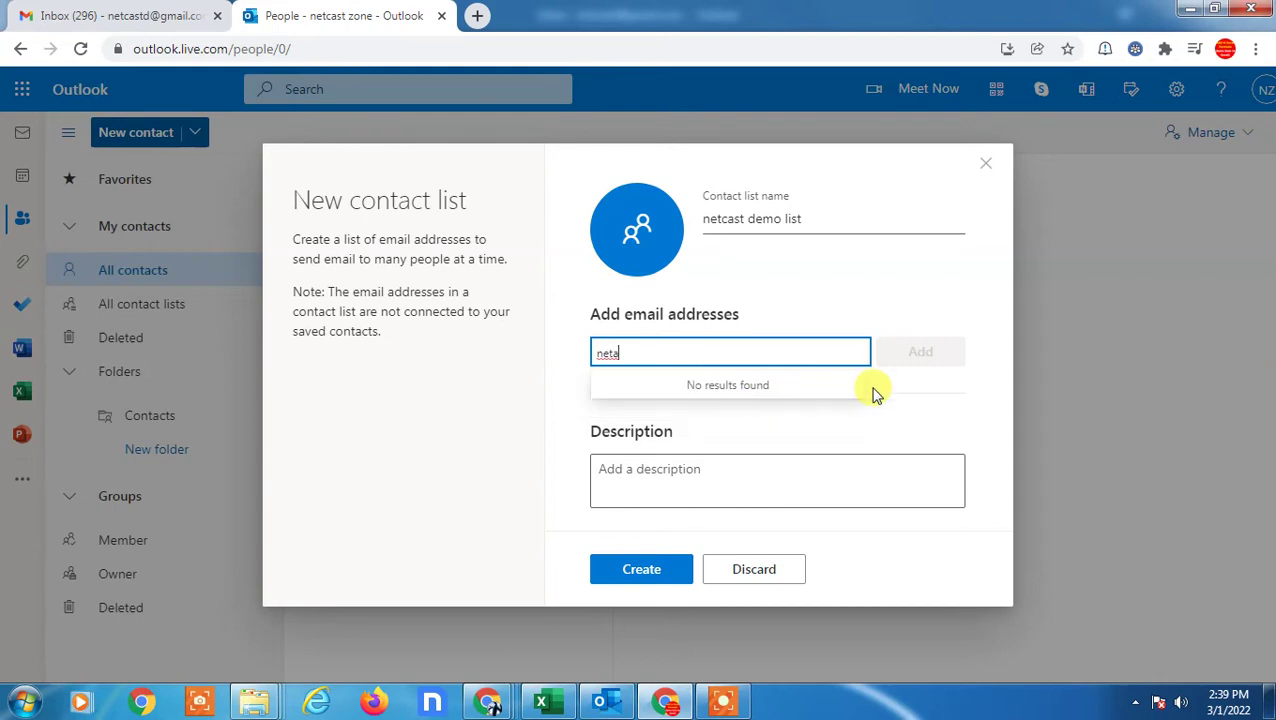
key("BackSpace")
key("BackSpace")
key("BackSpace")
key("BackSpace")
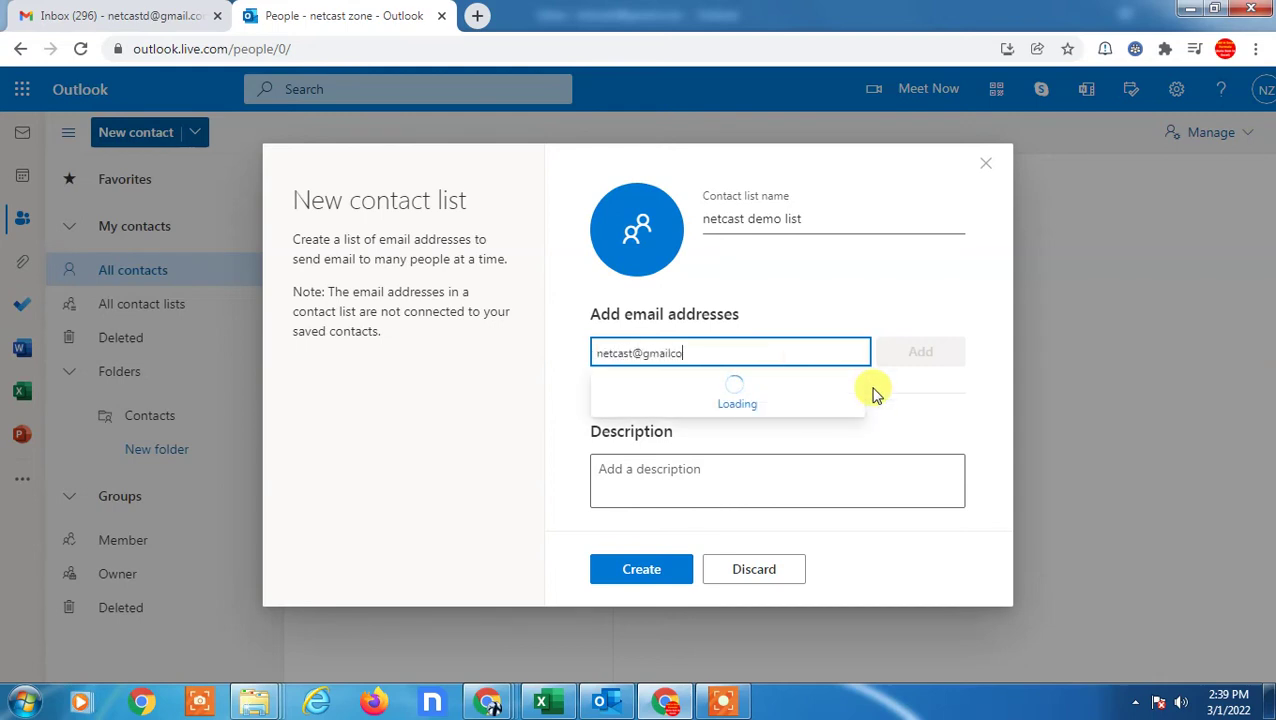
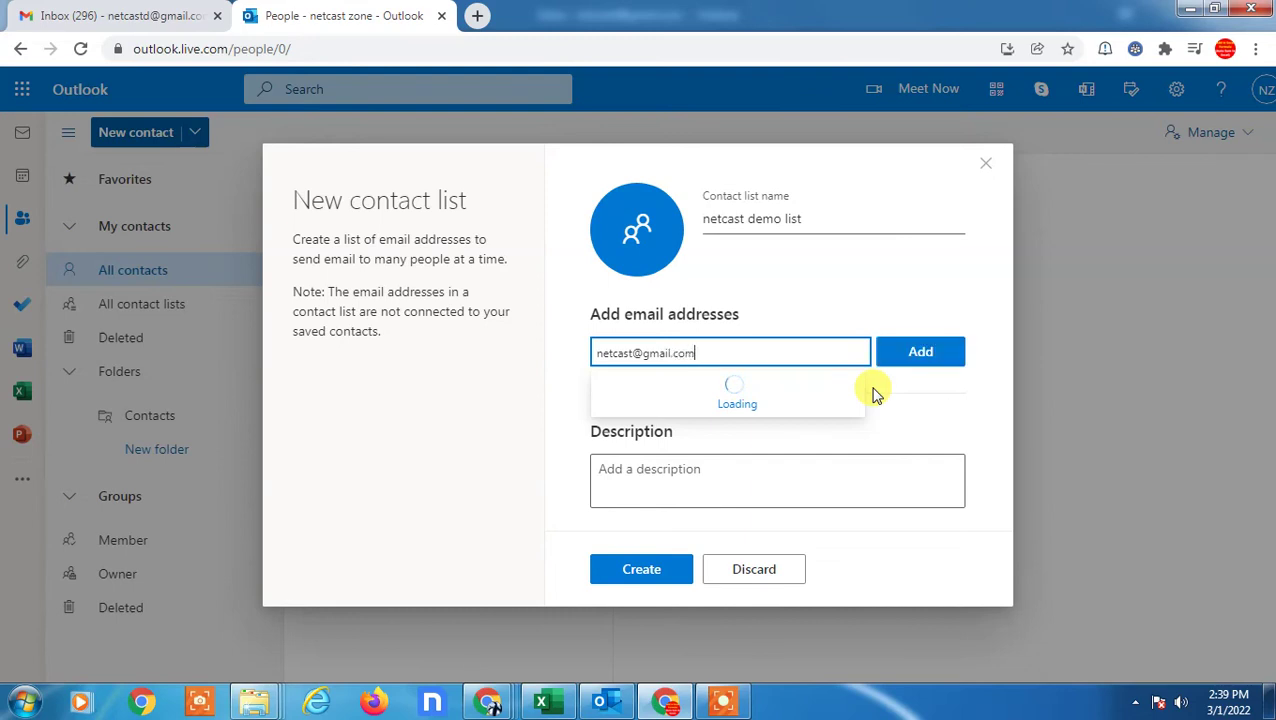
left_click(922, 358)
- Give the list the description 'asdfasfasdf' and create 'netcast demo list'
left_click(700, 500)
type("asdfasf")
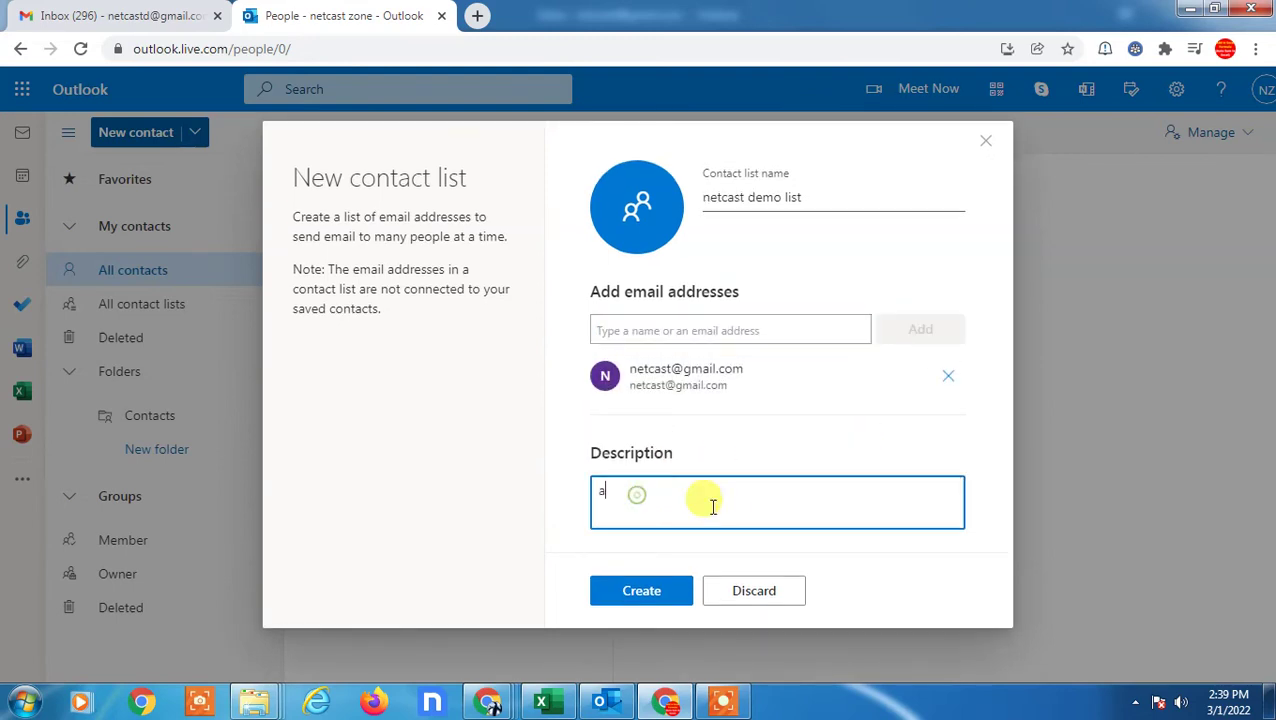
type("asdf")
left_click(647, 591)
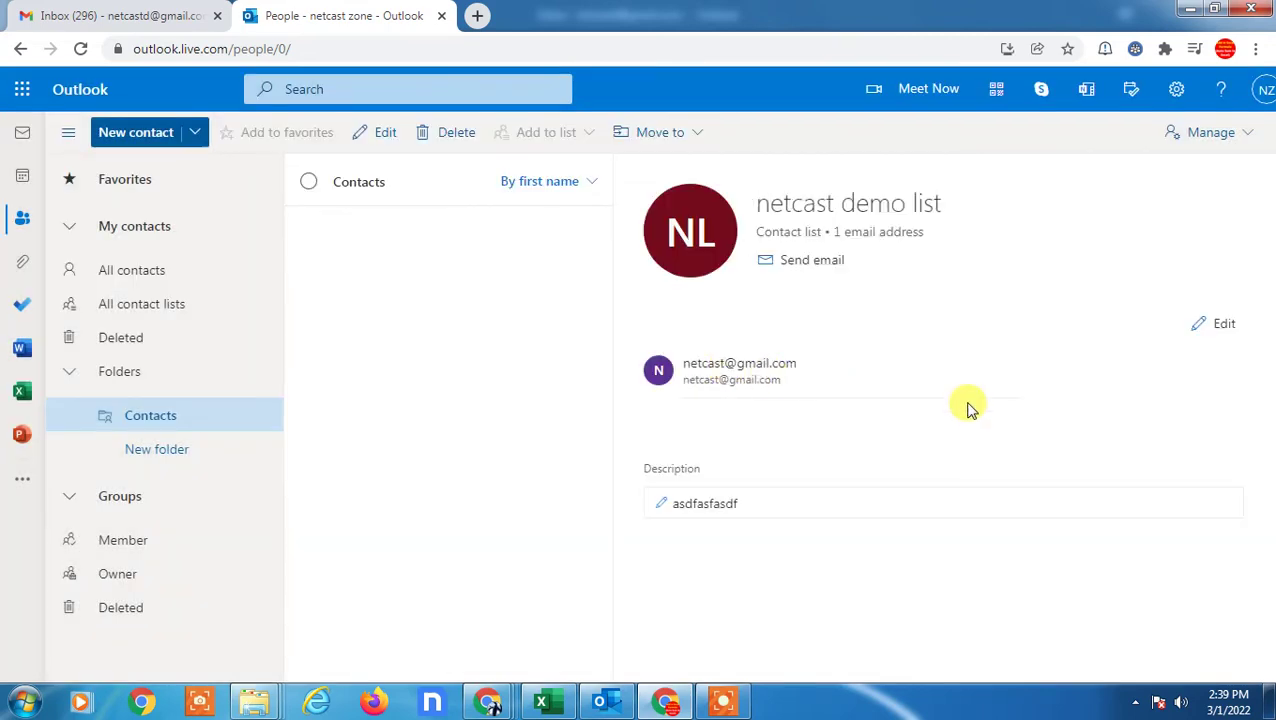
left_click_drag(758, 206, 962, 215)
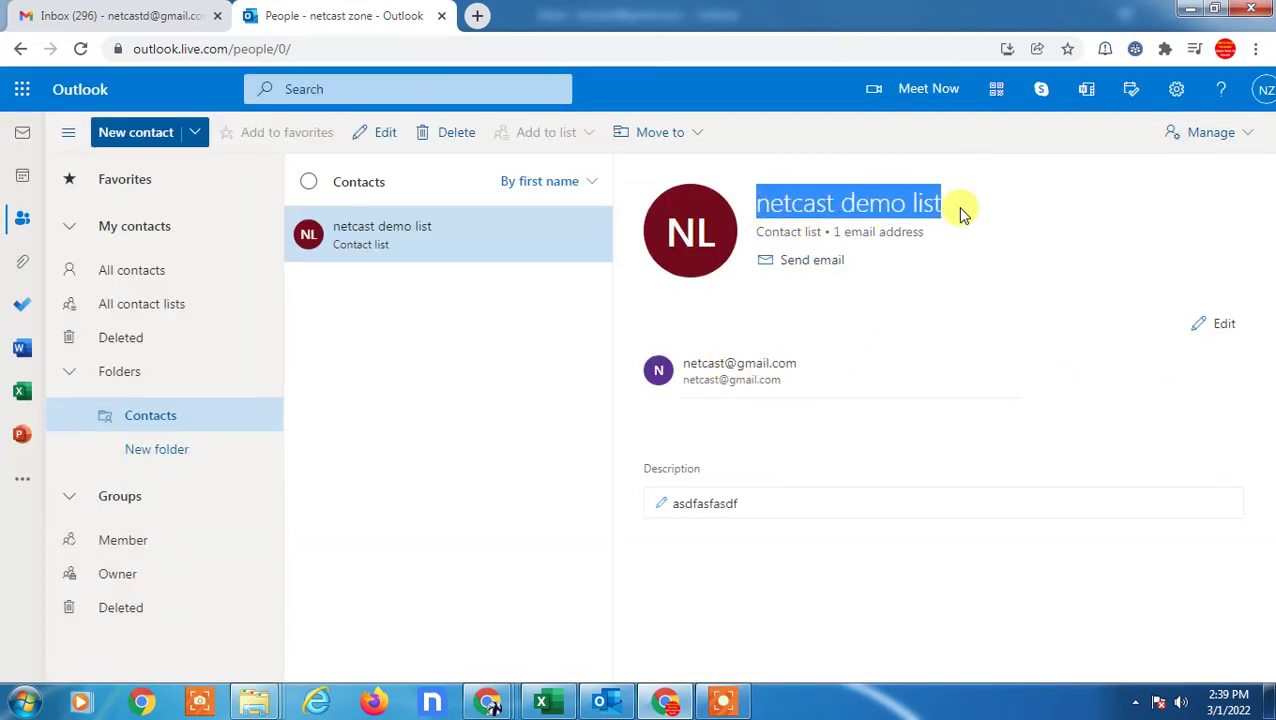
- From Mail, compose a new message and add the 'netcast demo list' contact list to its To line
left_click(16, 138)
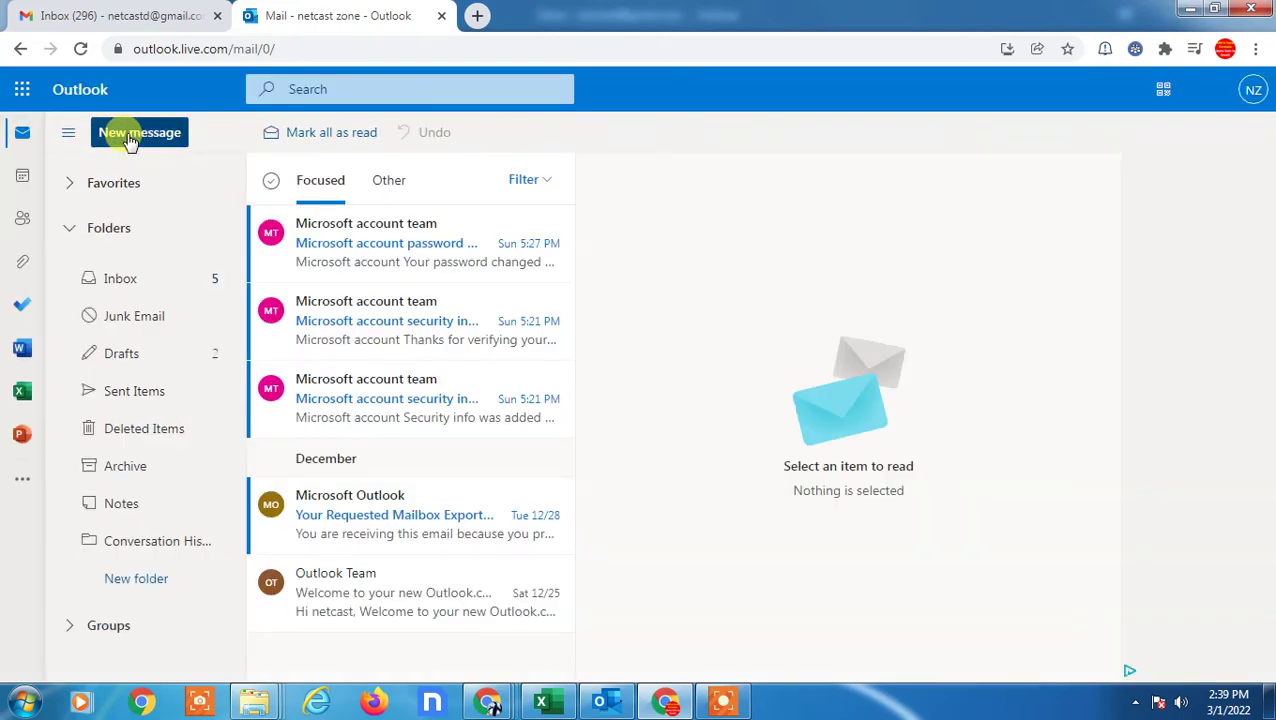
left_click(130, 135)
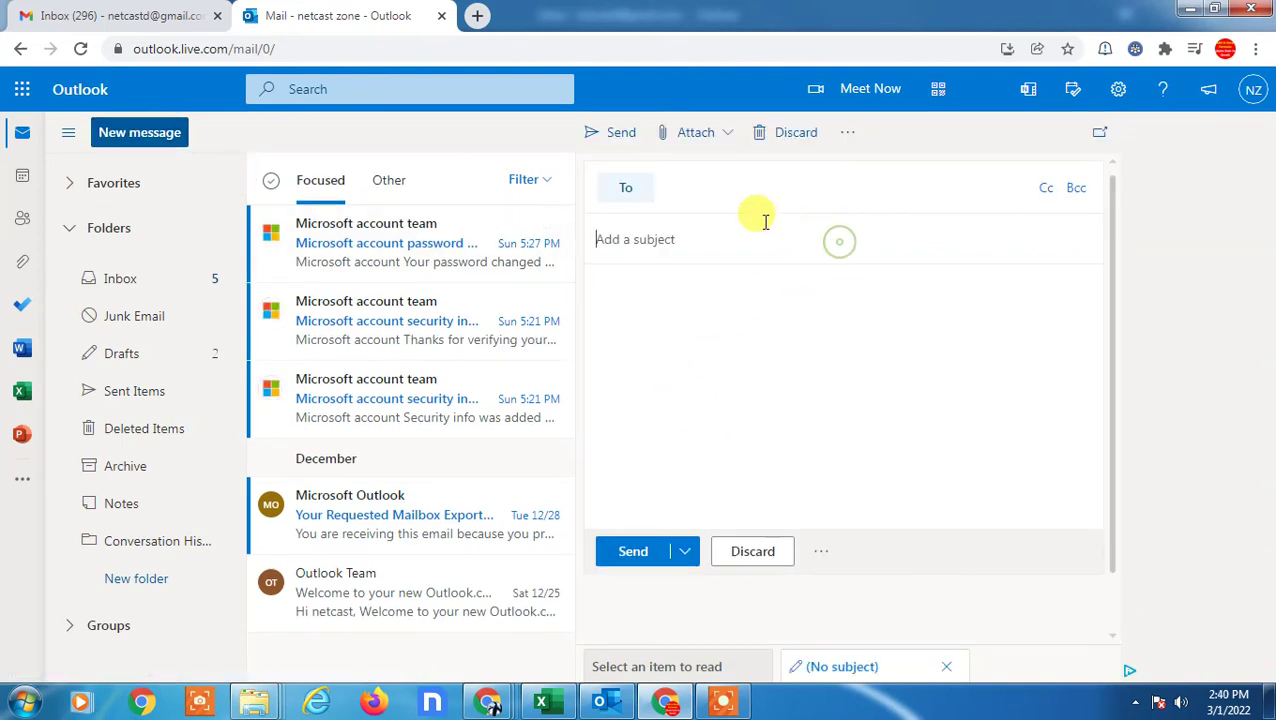
left_click(627, 193)
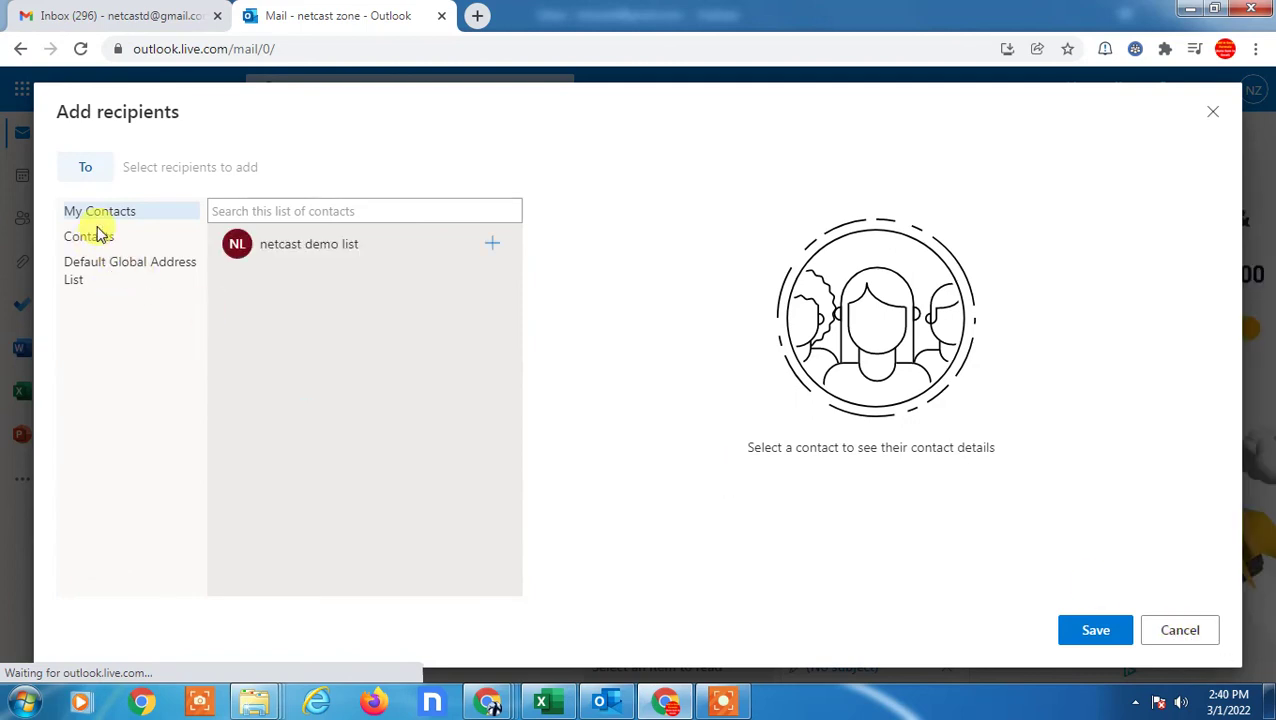
left_click(308, 246)
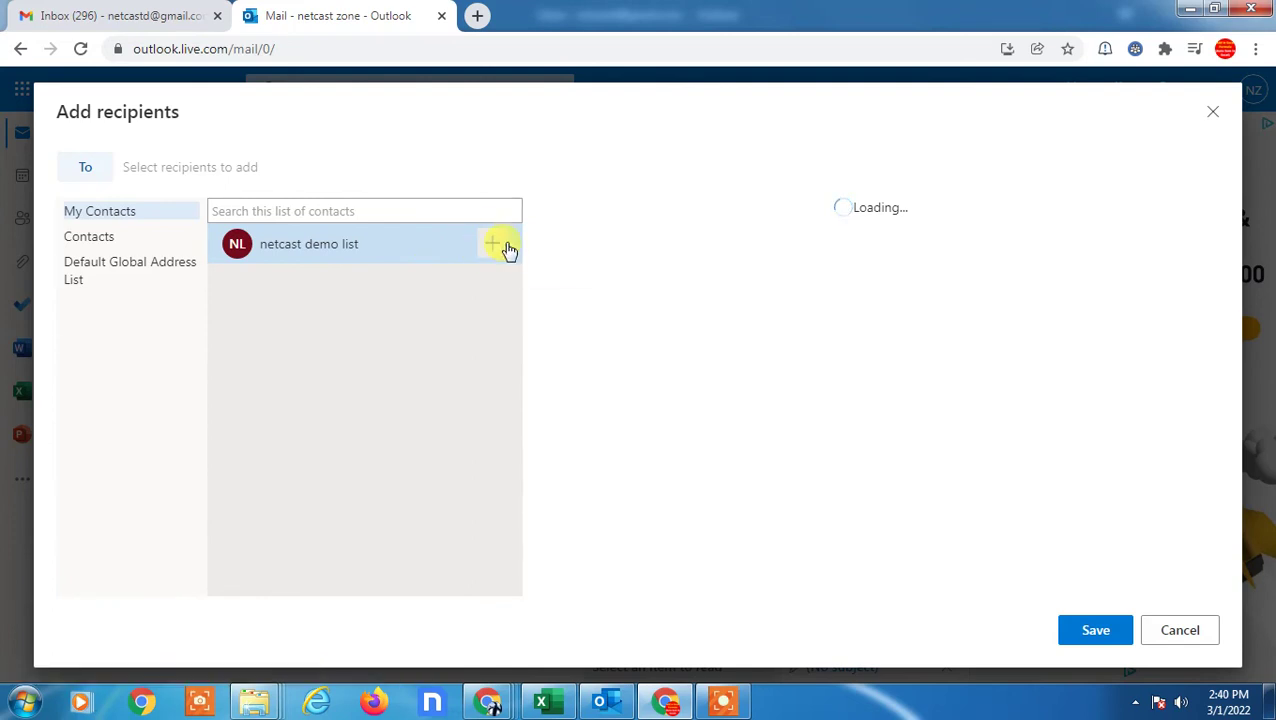
left_click(494, 245)
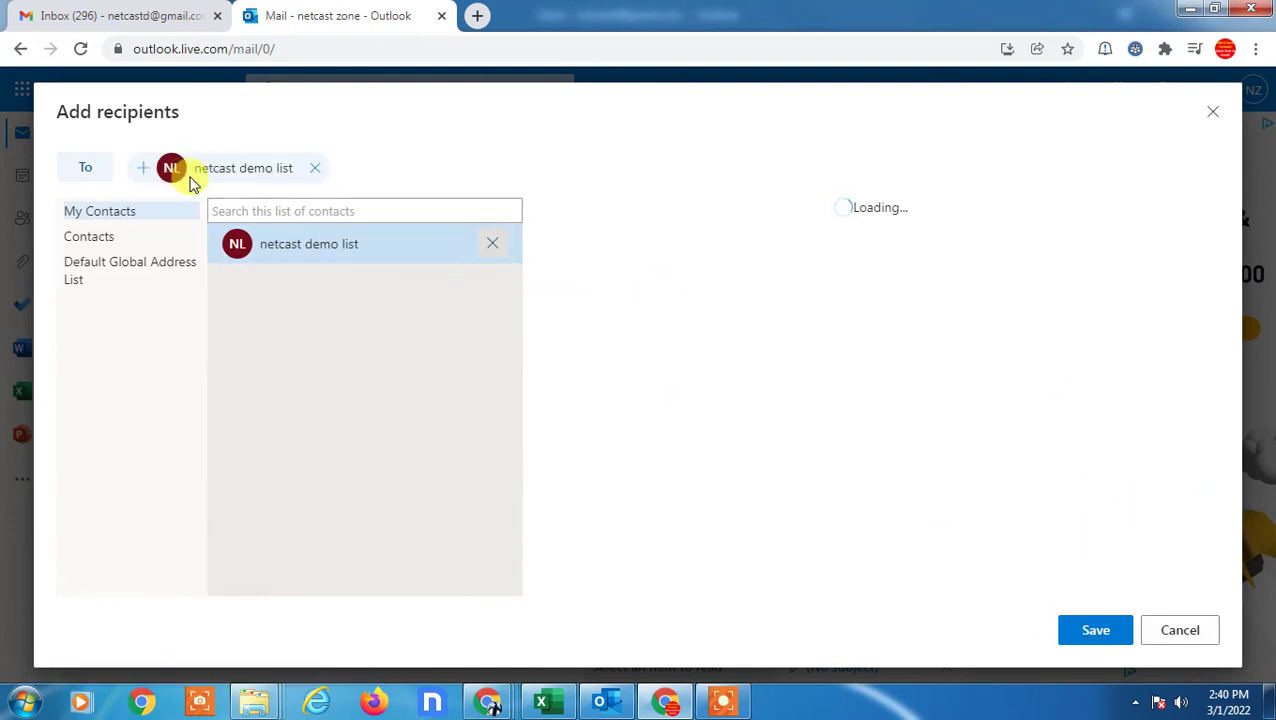
left_click(1092, 629)
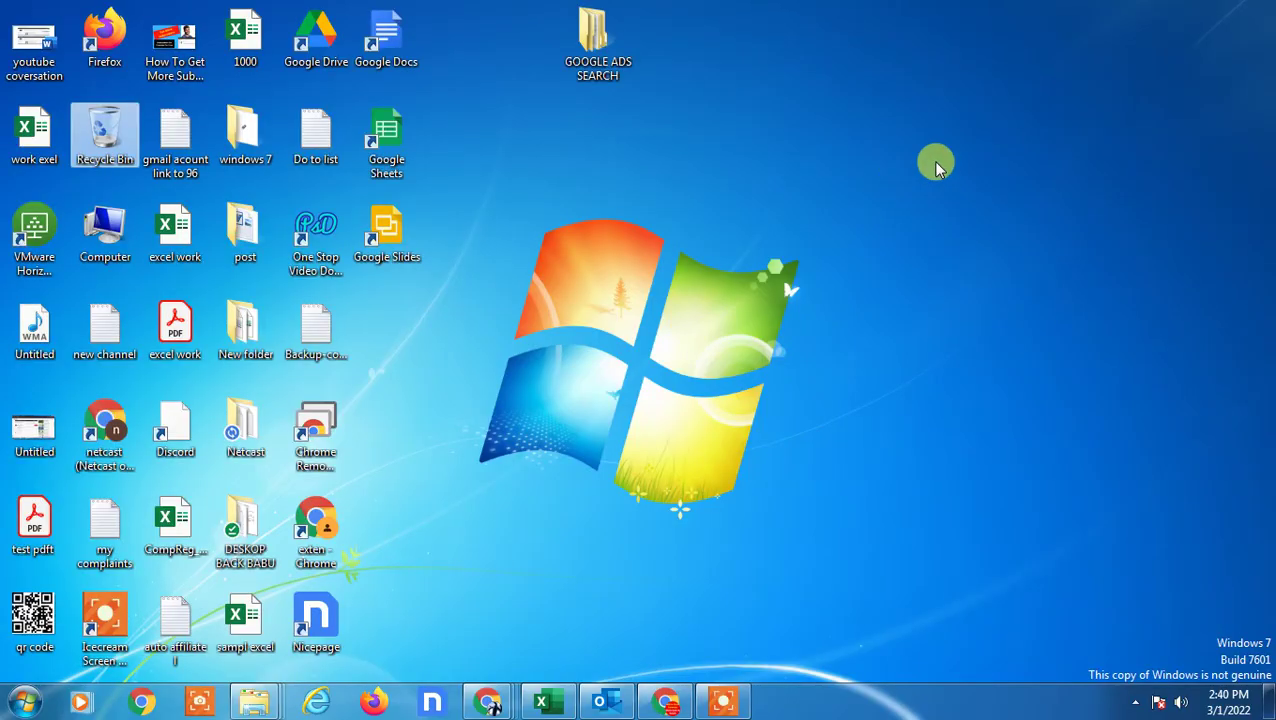
- Deselect everything on the desktop and bring up its context menu to refresh it
left_click(755, 108)
right_click(798, 150)
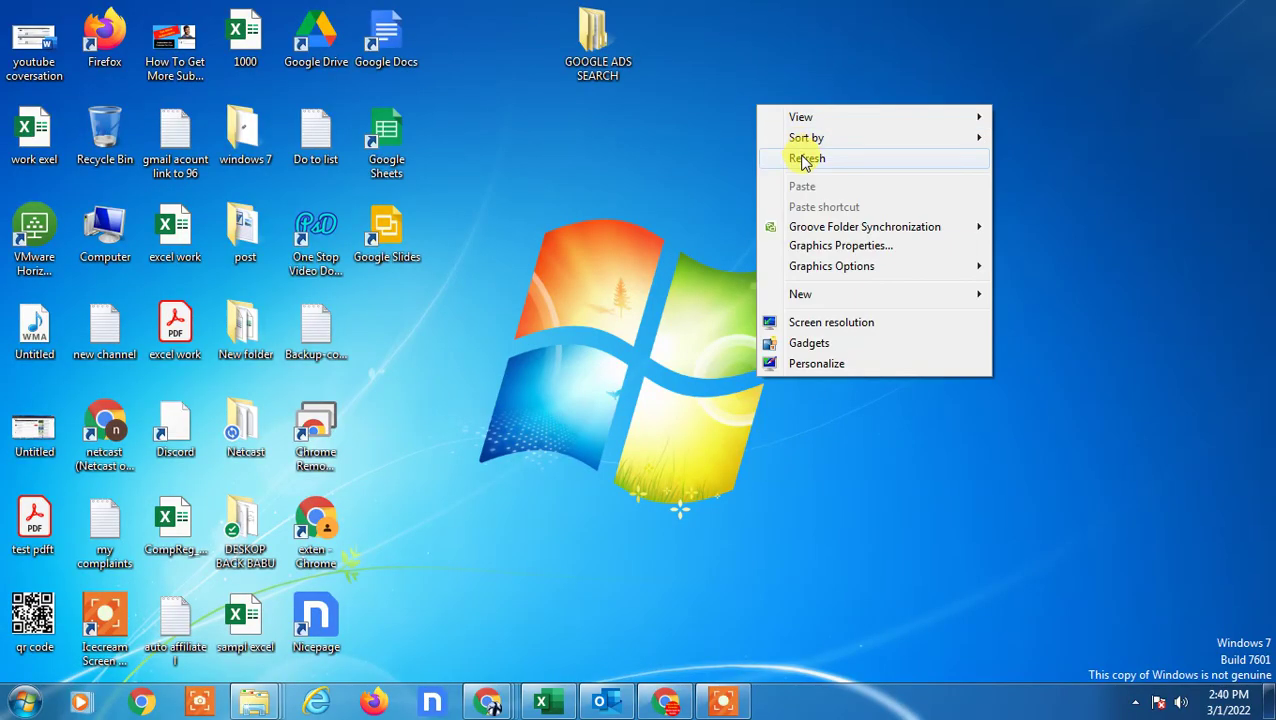